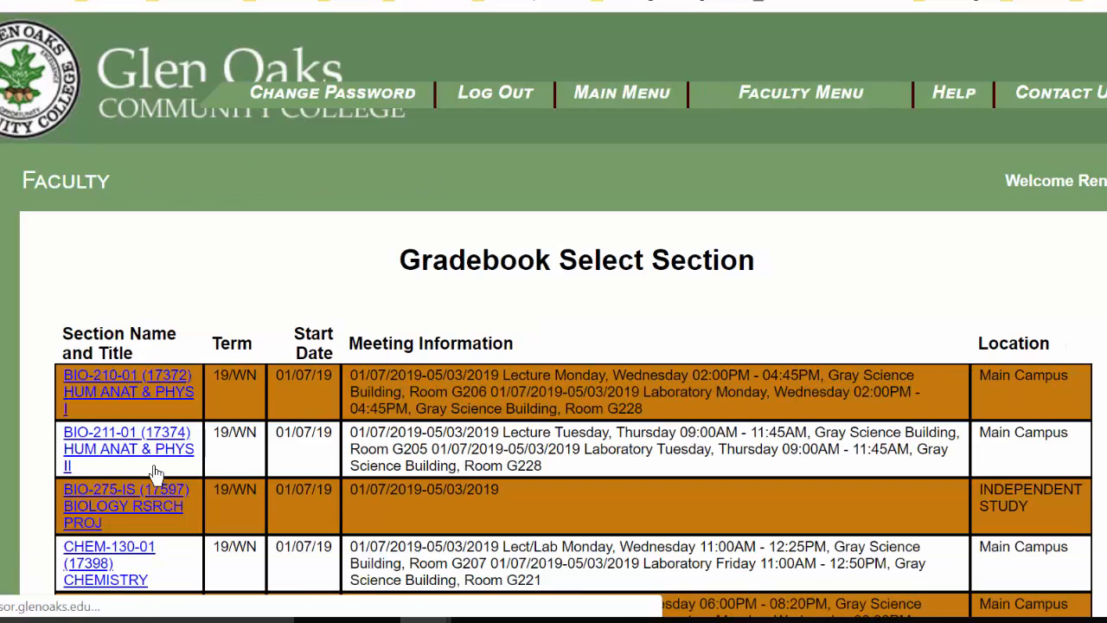
Step: Open the midterm grading page for section BIO-210-01 HUM ANAT & PHYS I
scroll(413, 439, "down", 1)
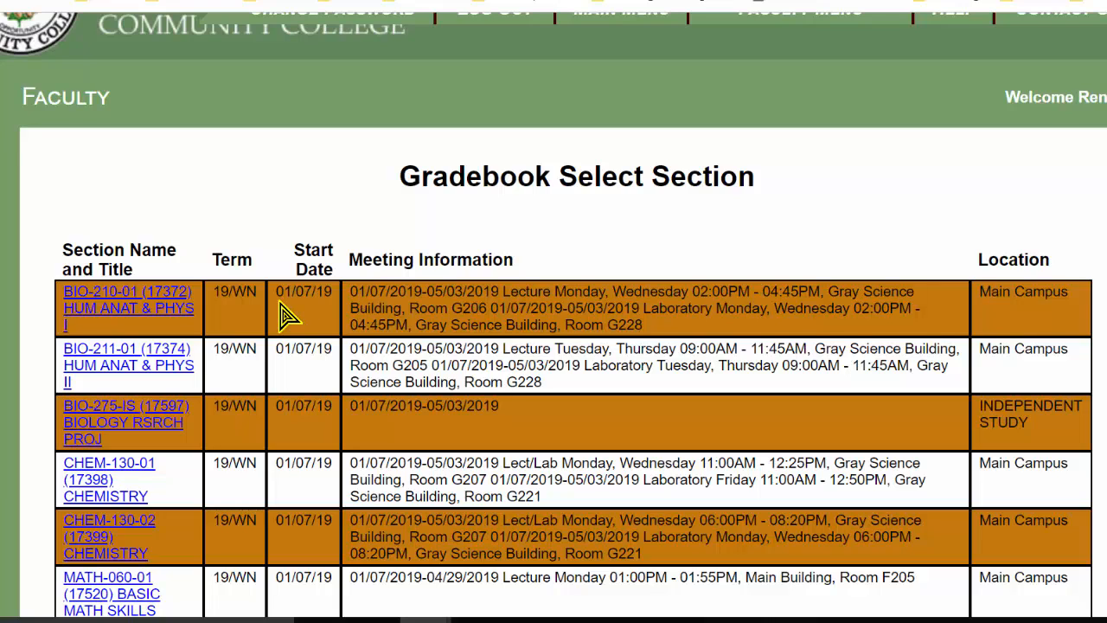
left_click(143, 311)
scroll(499, 369, "down", 2)
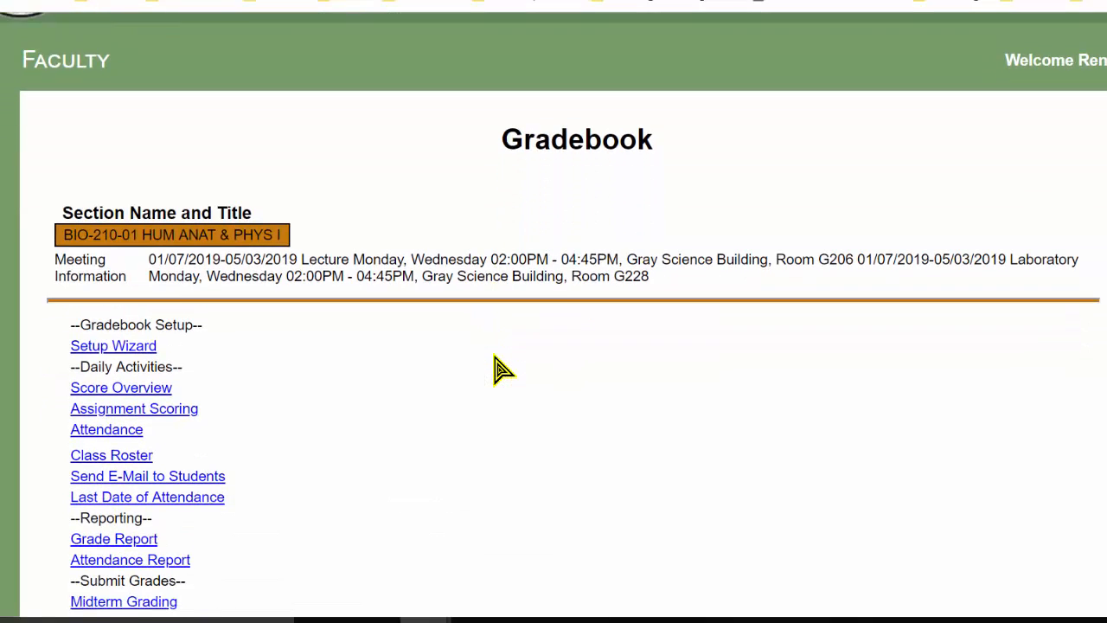
scroll(499, 370, "down", 1)
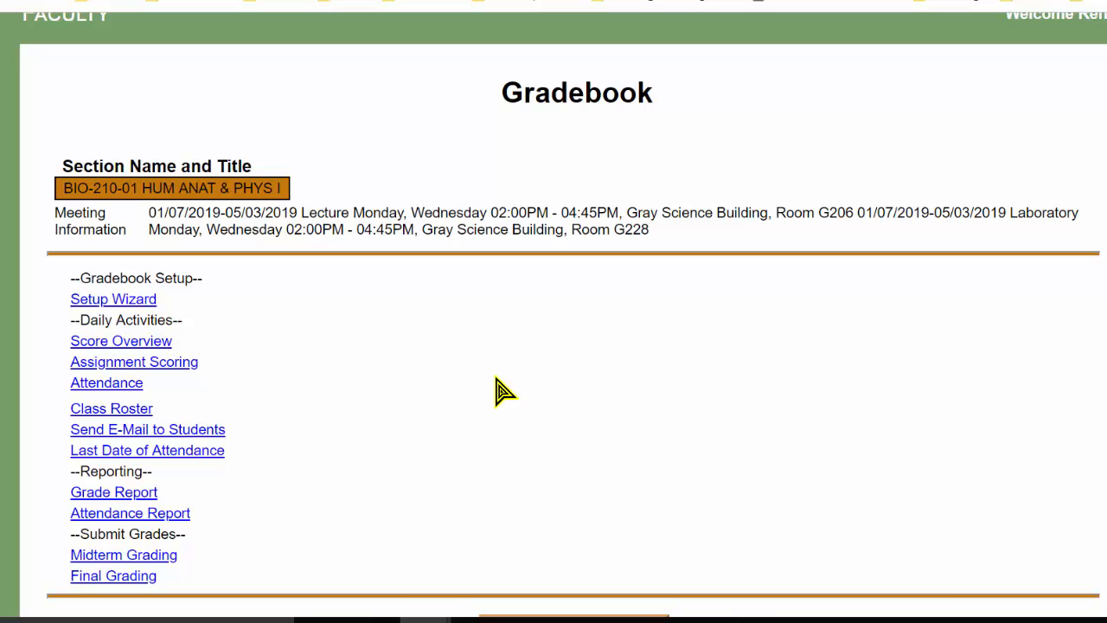
scroll(504, 392, "down", 1)
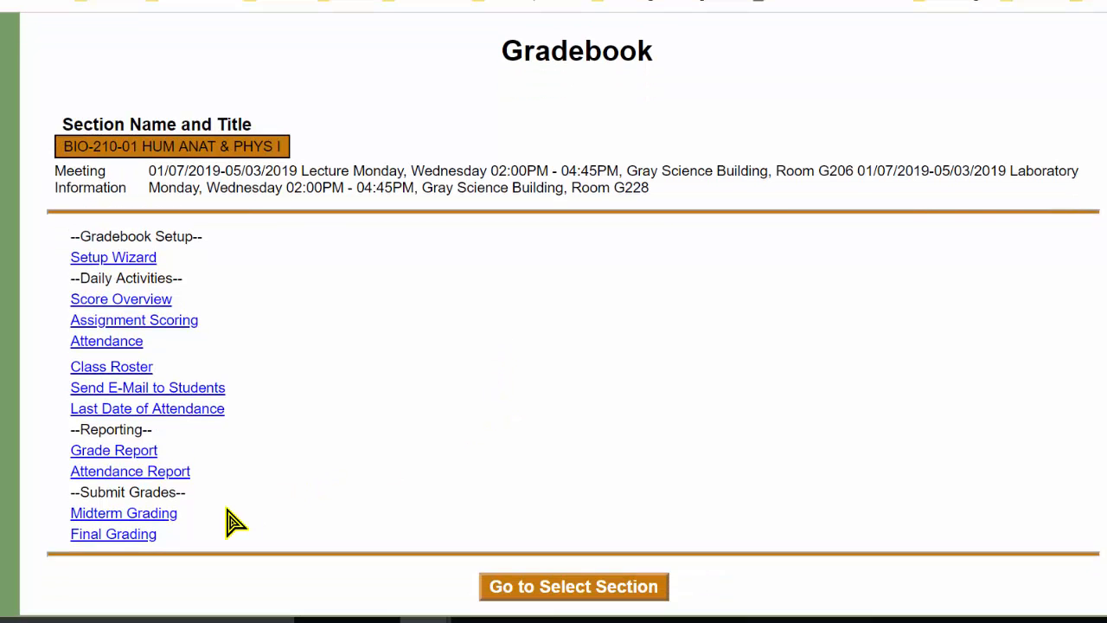
left_click(132, 515)
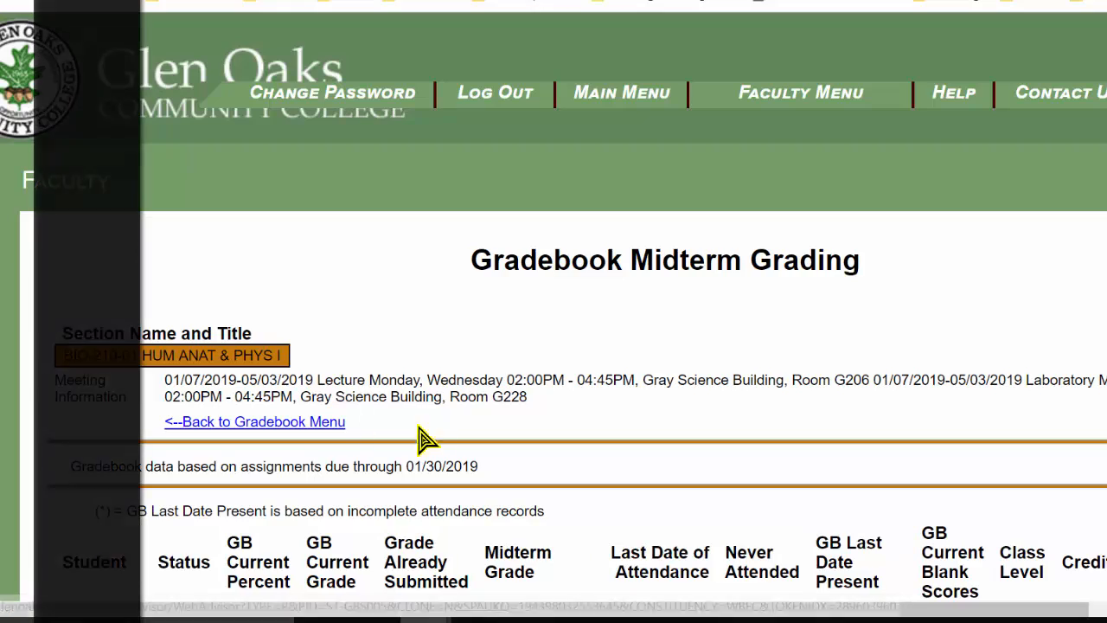
Step: Review the current percents, gradebook grades and midterm grades of all students down to the submit option
scroll(437, 440, "down", 5)
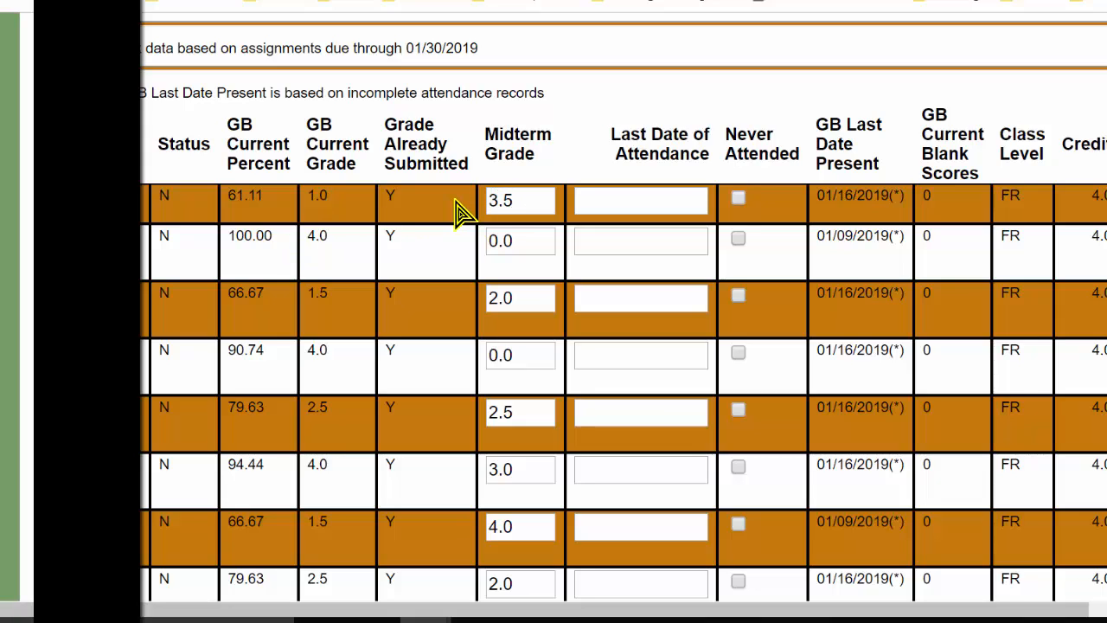
scroll(458, 212, "down", 3)
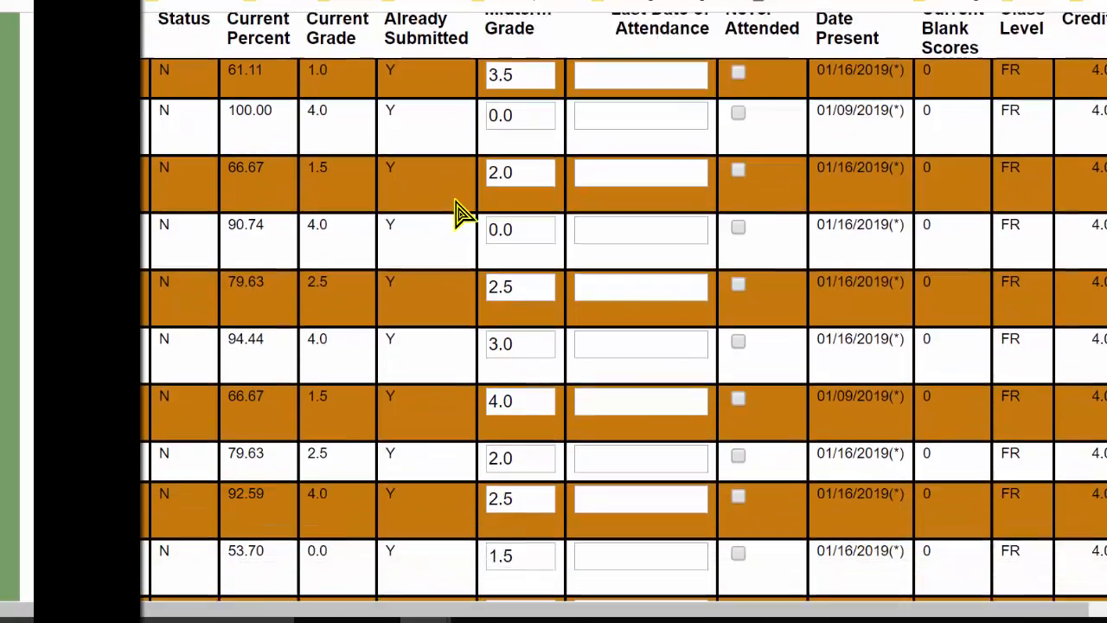
scroll(458, 212, "down", 3)
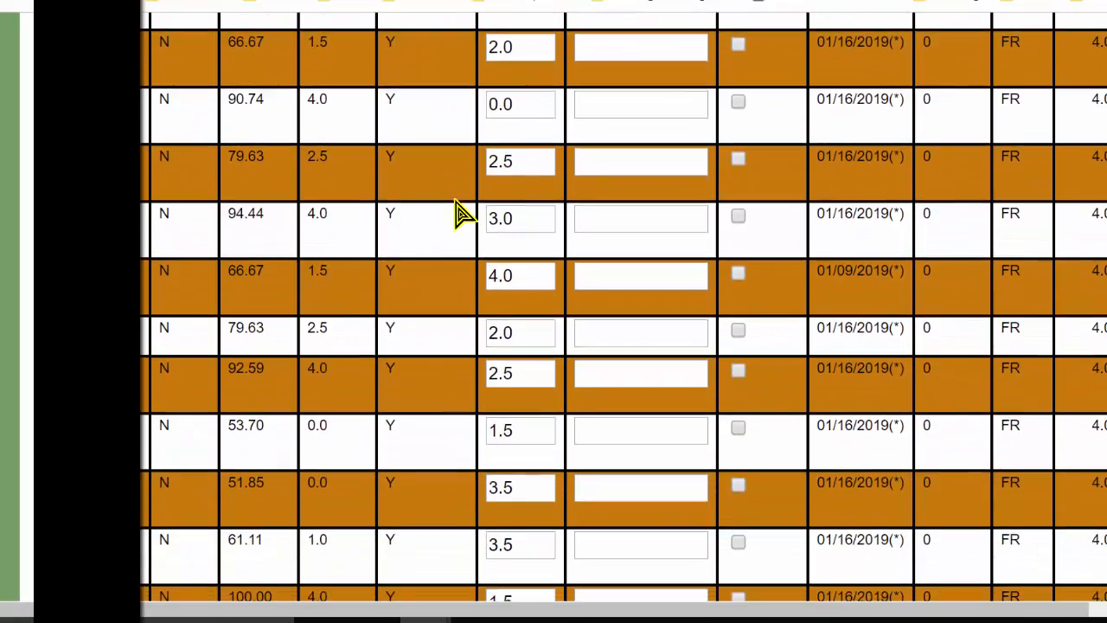
scroll(458, 212, "down", 13)
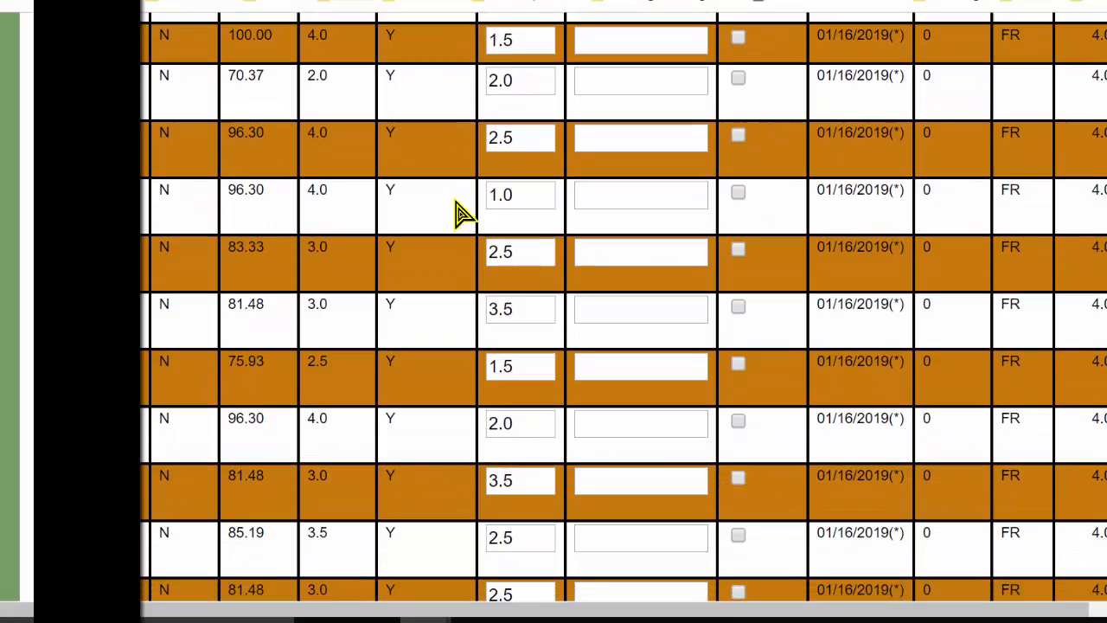
scroll(459, 211, "down", 5)
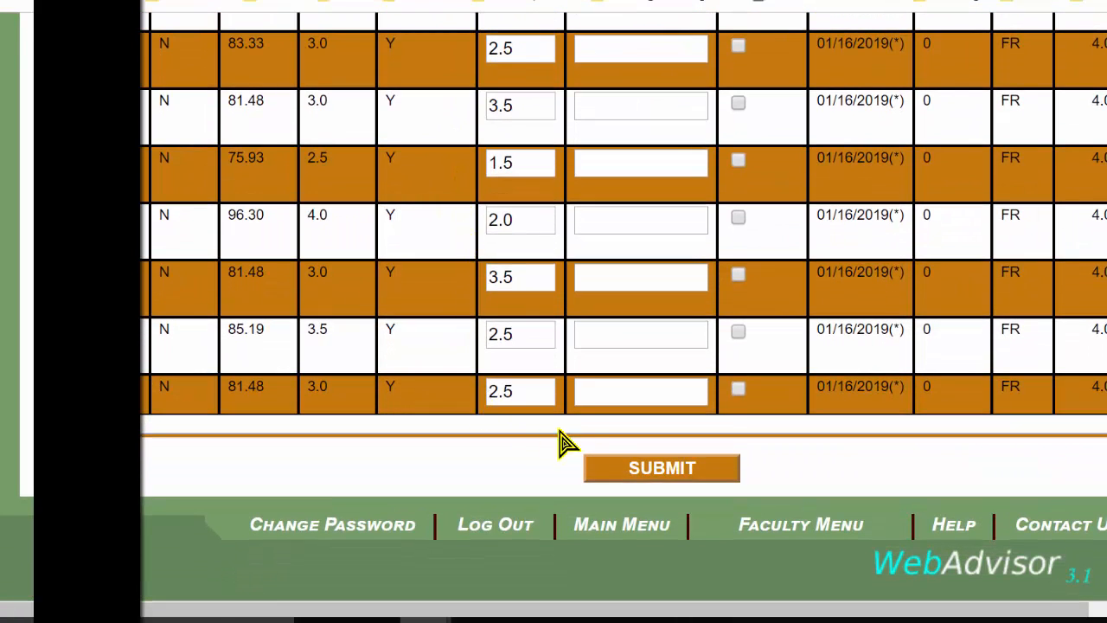
left_click(655, 476)
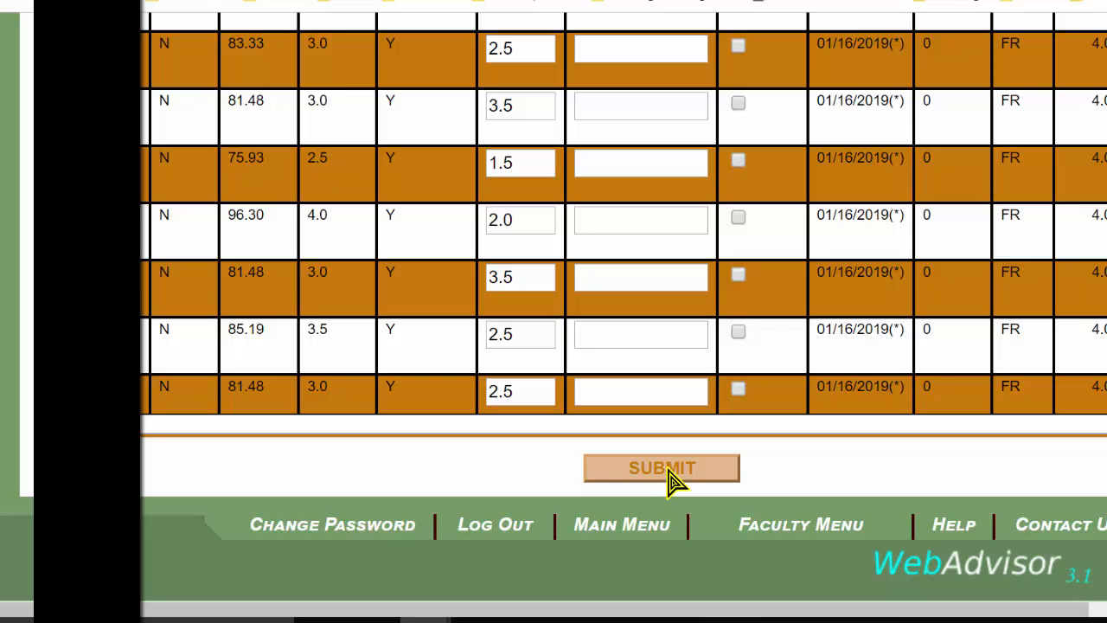
scroll(797, 489, "up", 4)
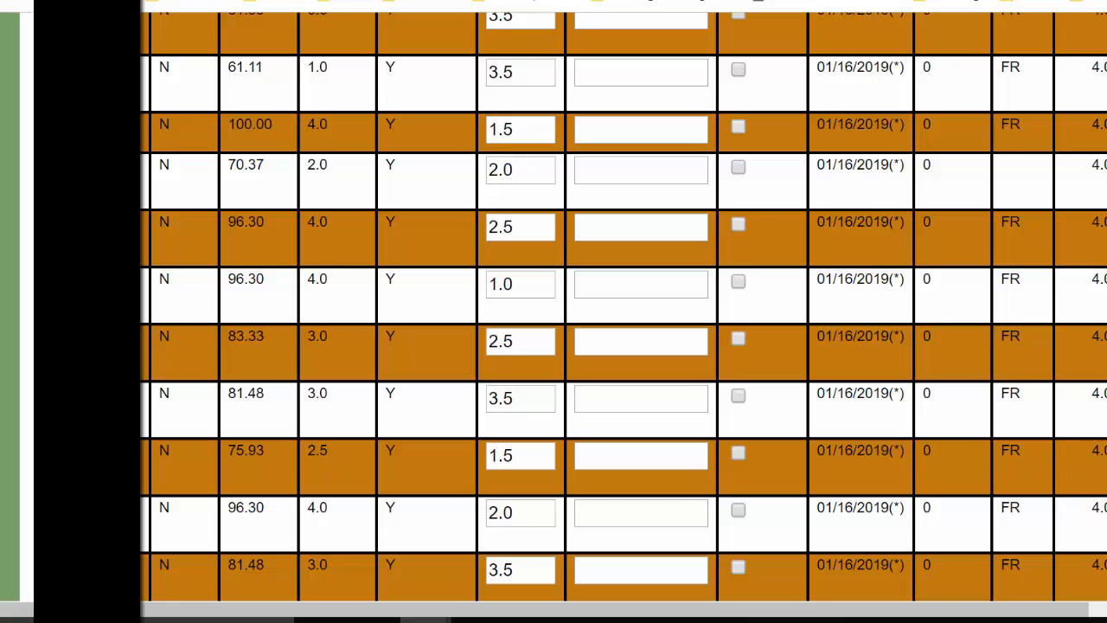
scroll(622, 307, "up", 10)
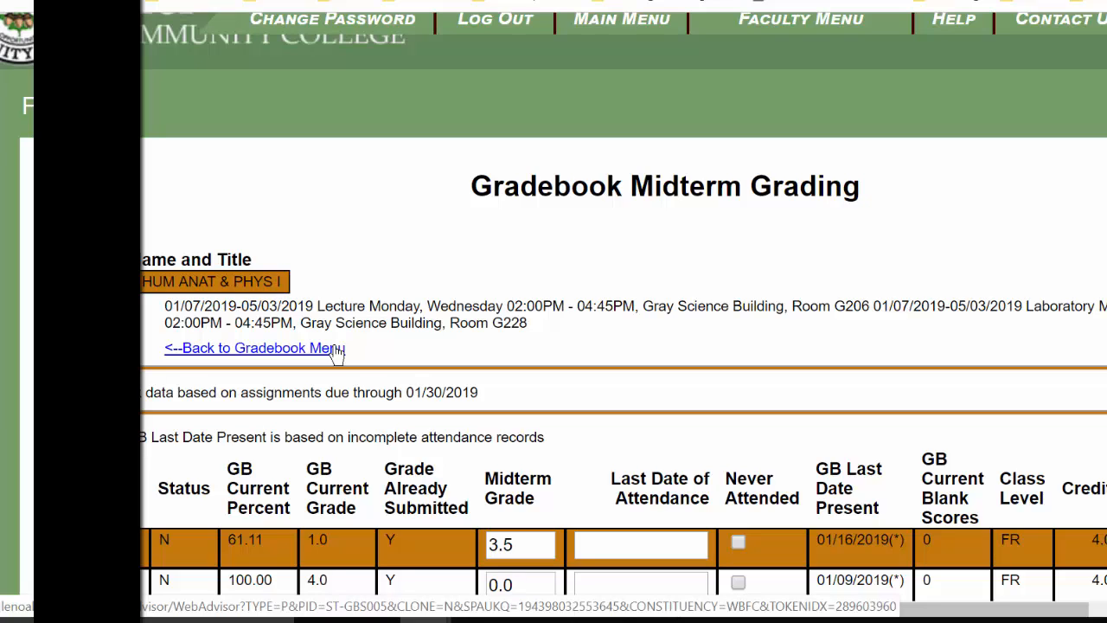
Step: Return to the gradebook section list through the faculty menu and open section BIO-211-01 HUM ANAT & PHYS II
left_click(797, 23)
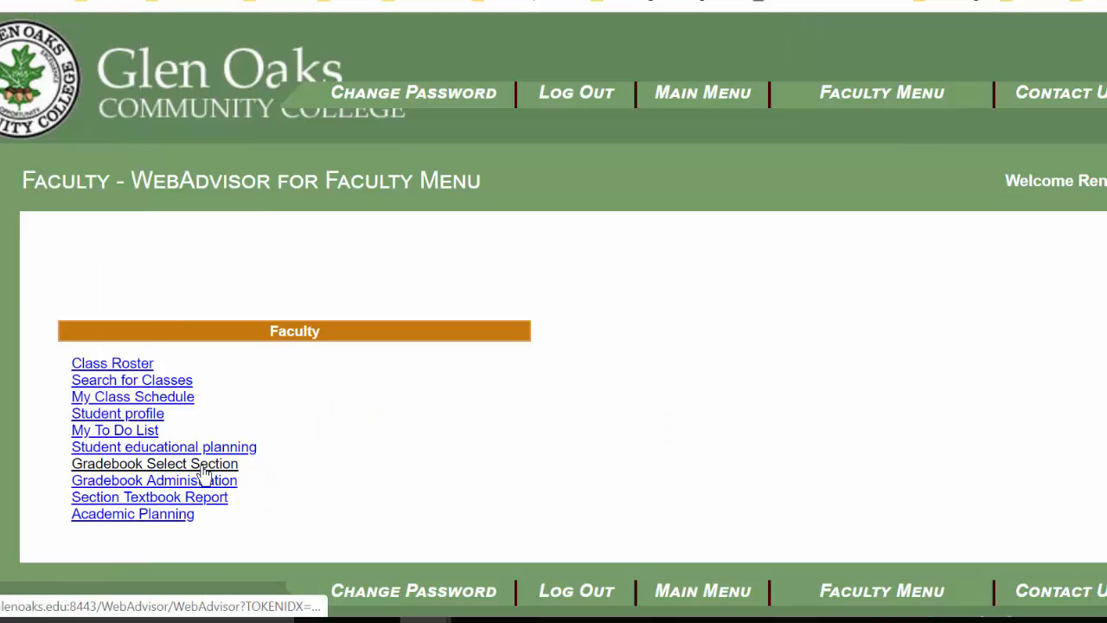
left_click(201, 467)
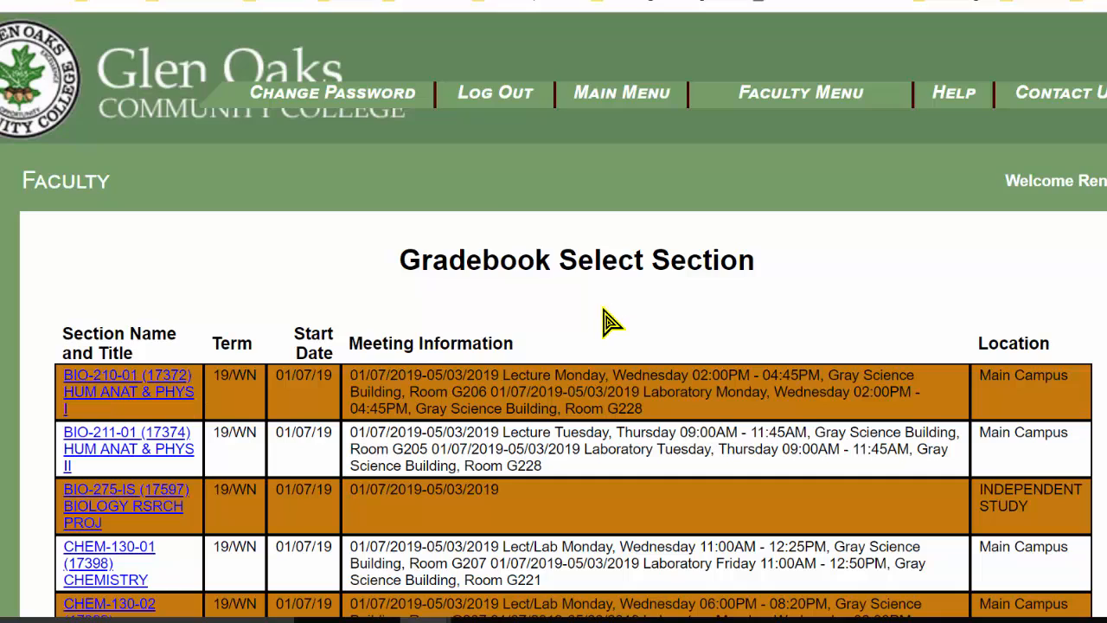
left_click(136, 452)
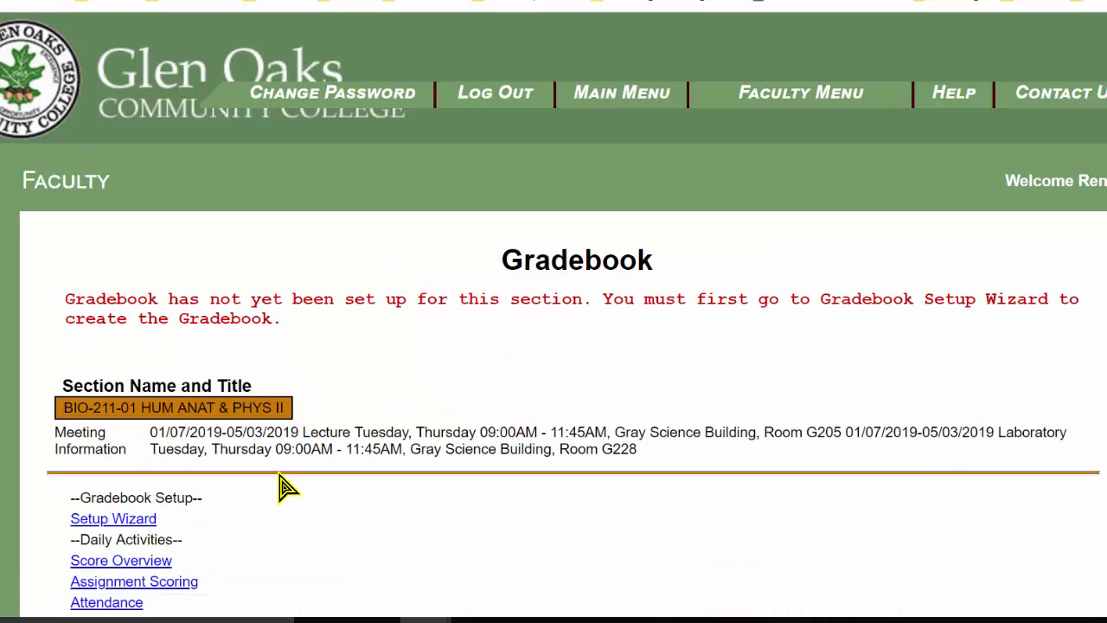
Step: Start the gradebook setup for BIO-211-01 and submit the option to create the gradebook manually
scroll(285, 487, "down", 2)
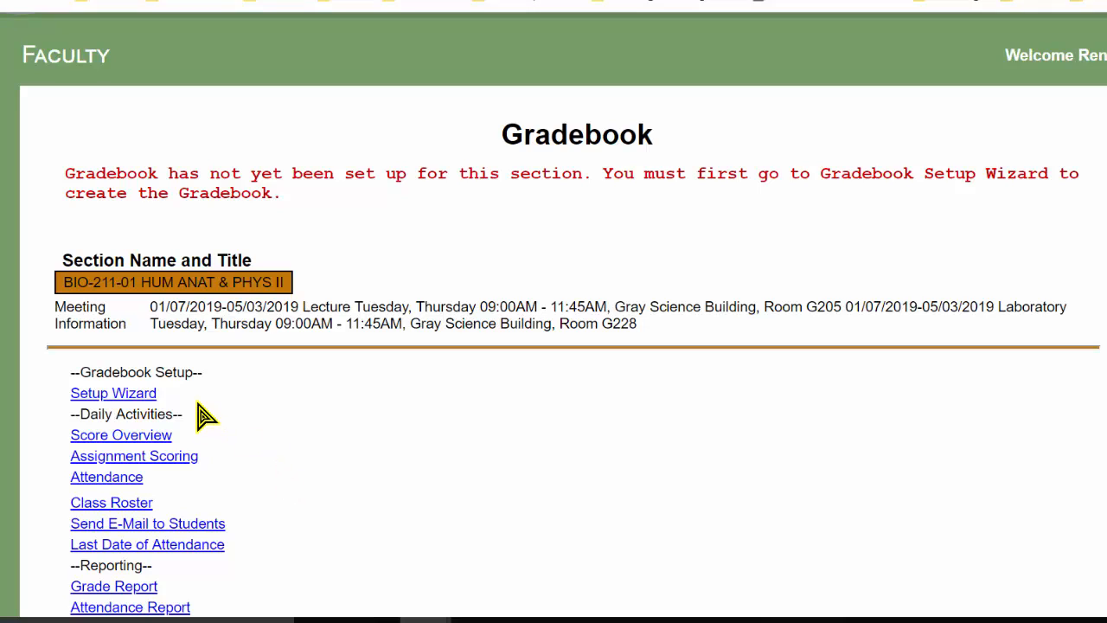
left_click(145, 398)
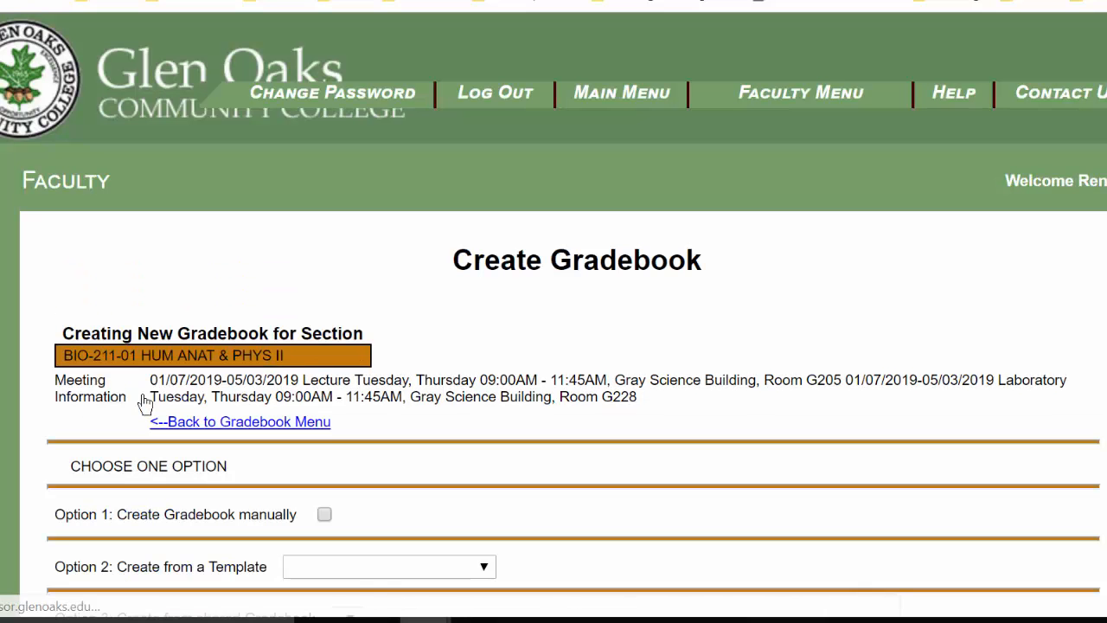
scroll(623, 372, "down", 1)
scroll(622, 380, "down", 1)
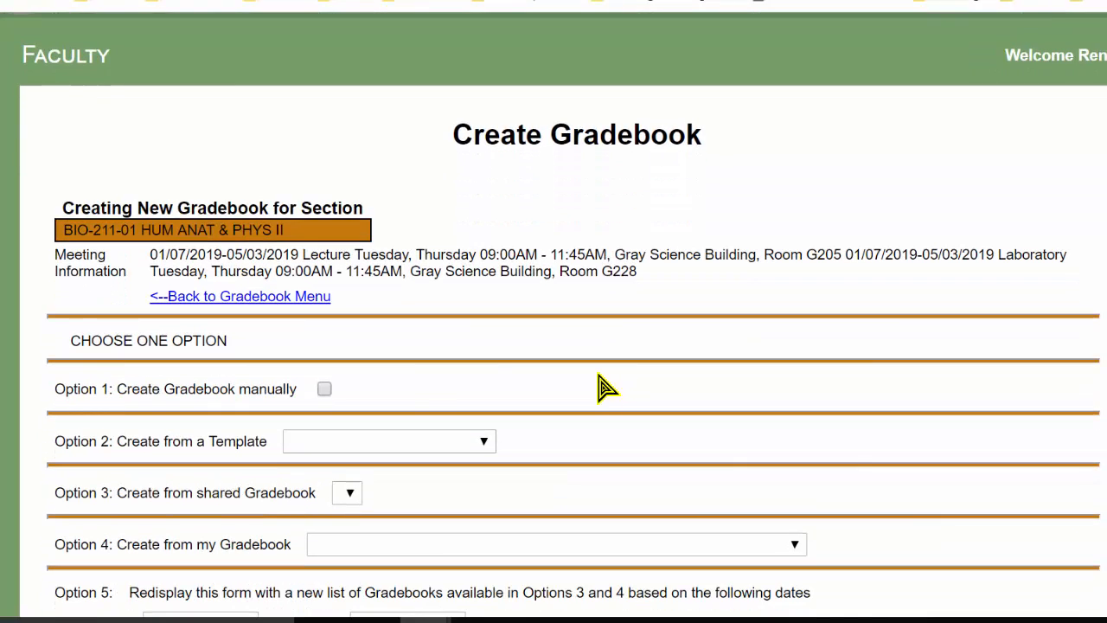
left_click(324, 389)
scroll(510, 389, "down", 3)
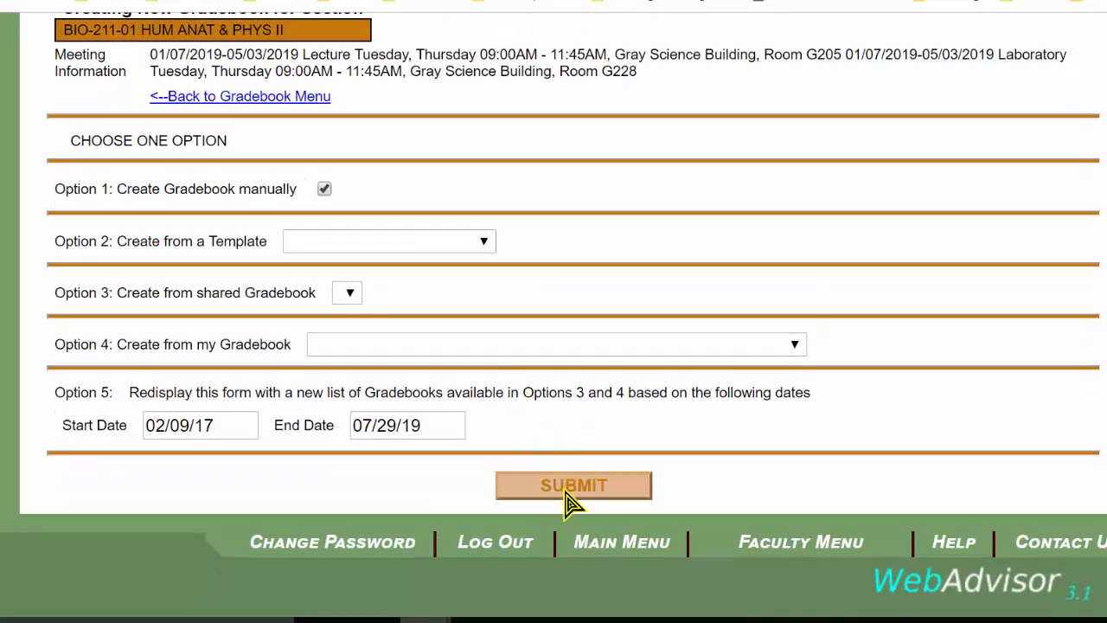
left_click(567, 488)
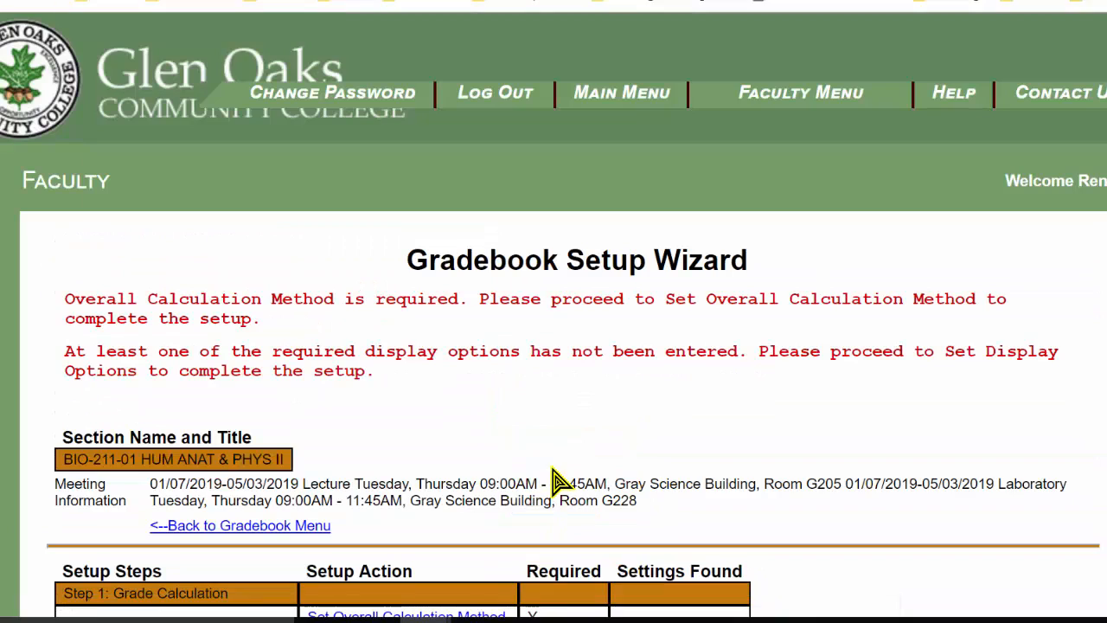
Step: Set the overall calculation method to Assignment Points and submit it
scroll(557, 481, "down", 5)
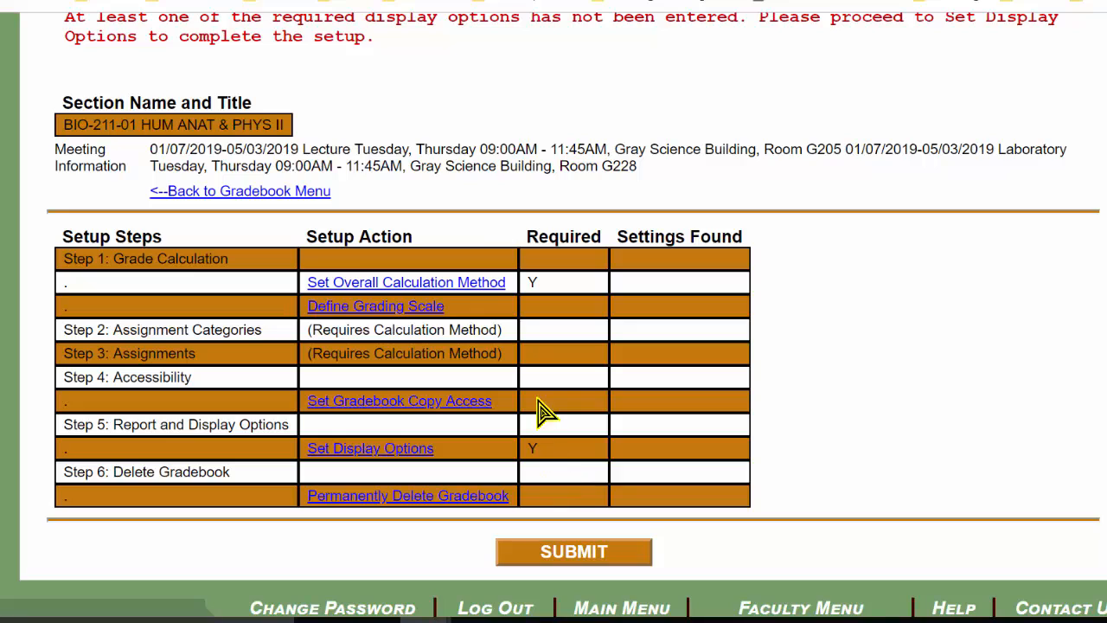
left_click(403, 283)
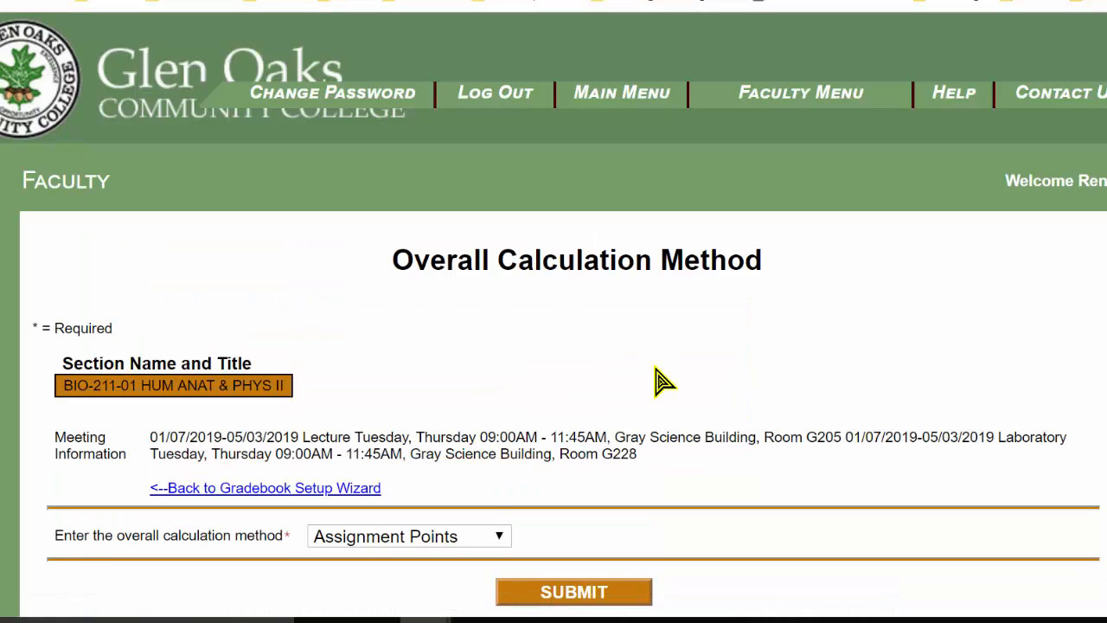
scroll(782, 469, "down", 1)
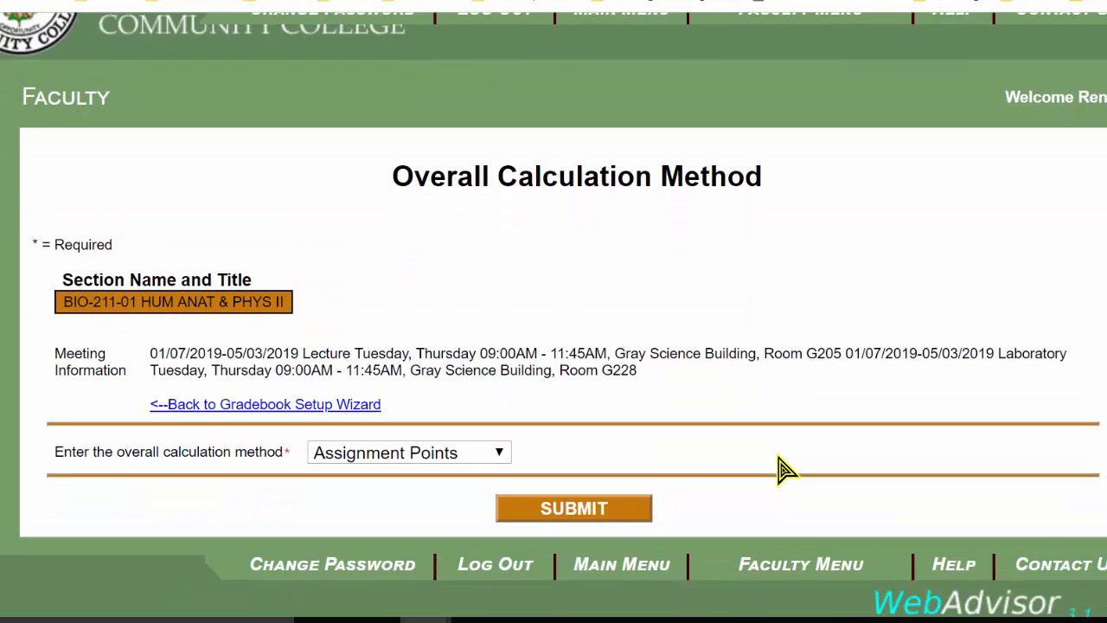
left_click(584, 514)
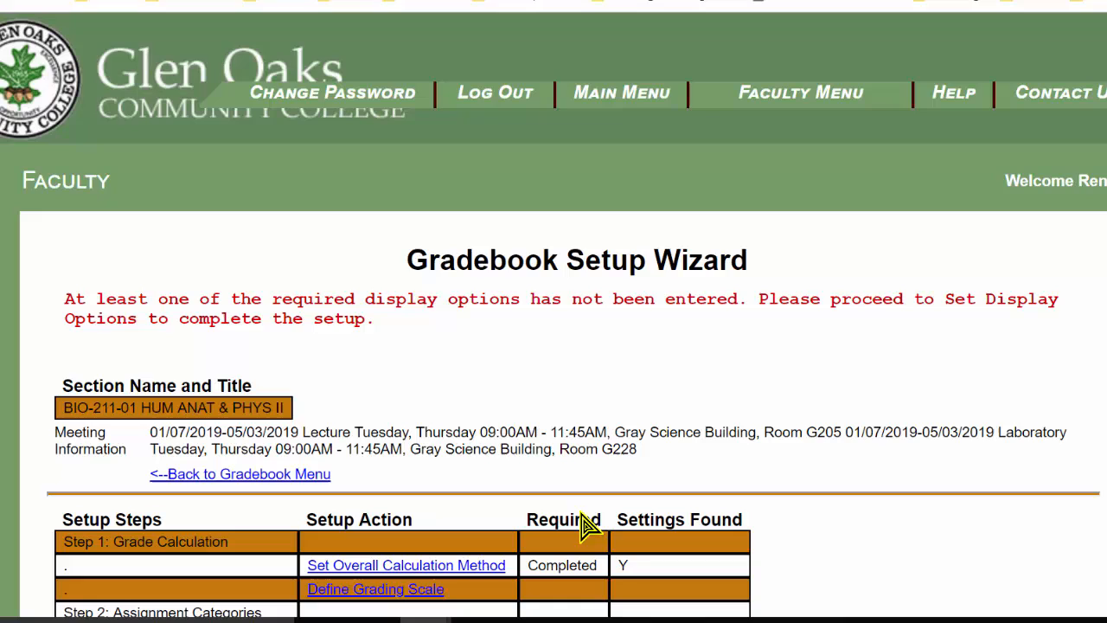
double_click(581, 519)
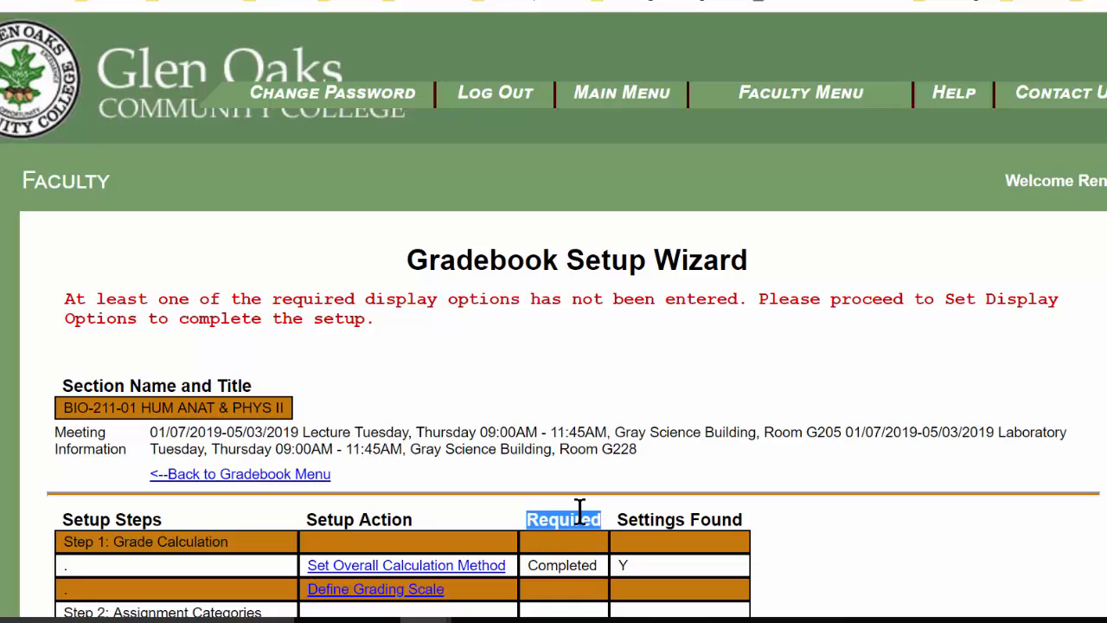
Step: Define the grading scale with minimum calculated percents of 90 for 4.0, 85 for 3.5, 80 for 3.0 and 75 for 2.5
scroll(579, 514, "down", 2)
scroll(579, 510, "down", 2)
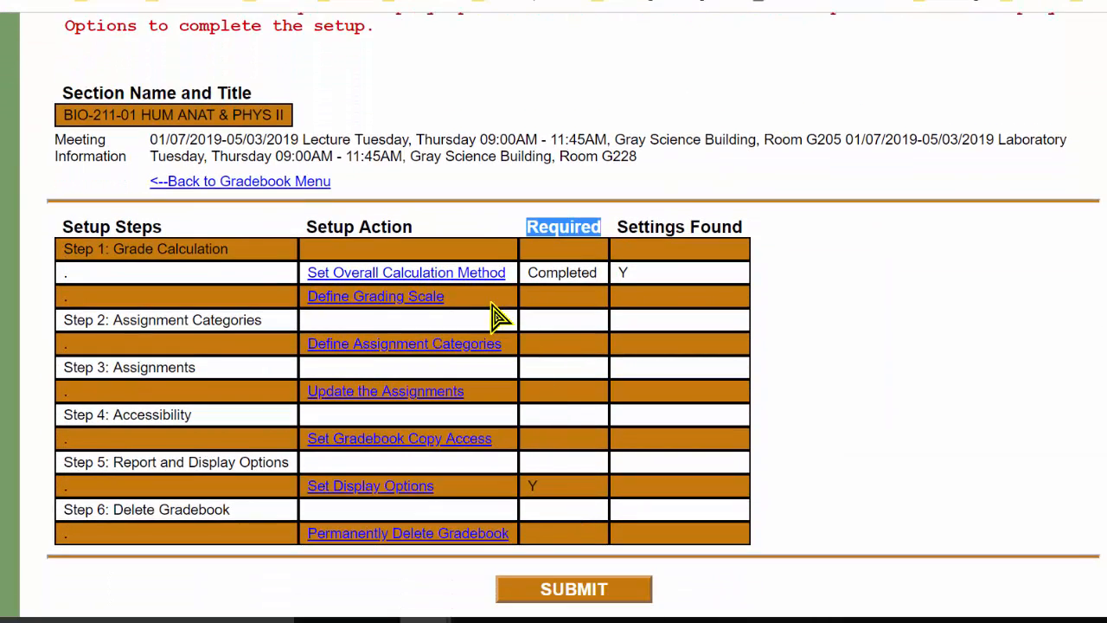
left_click(389, 301)
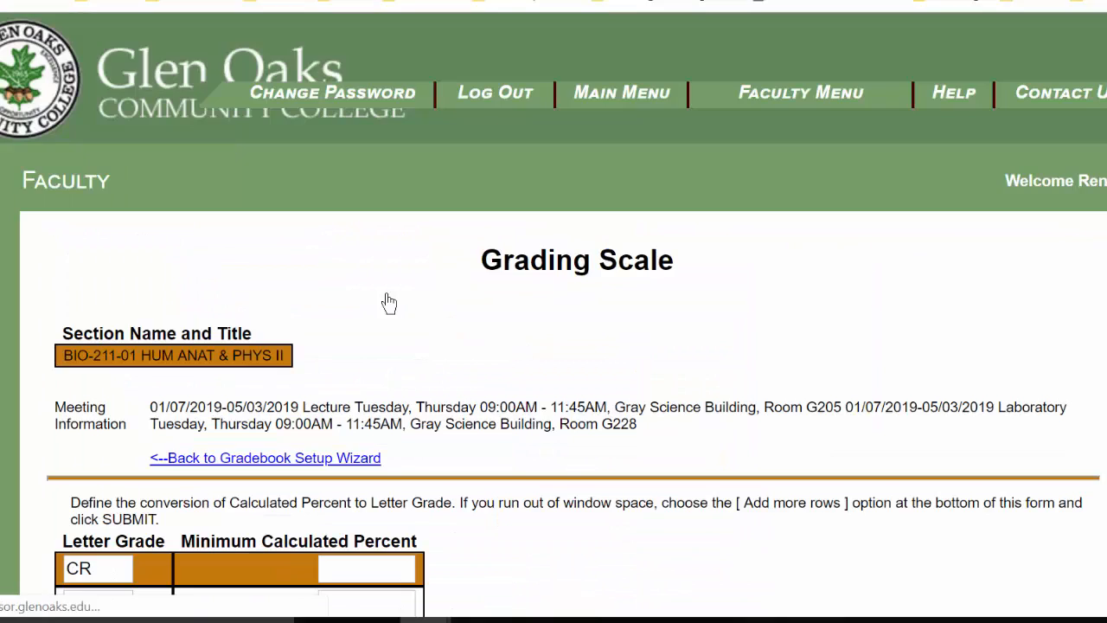
scroll(519, 353, "down", 2)
scroll(519, 354, "down", 2)
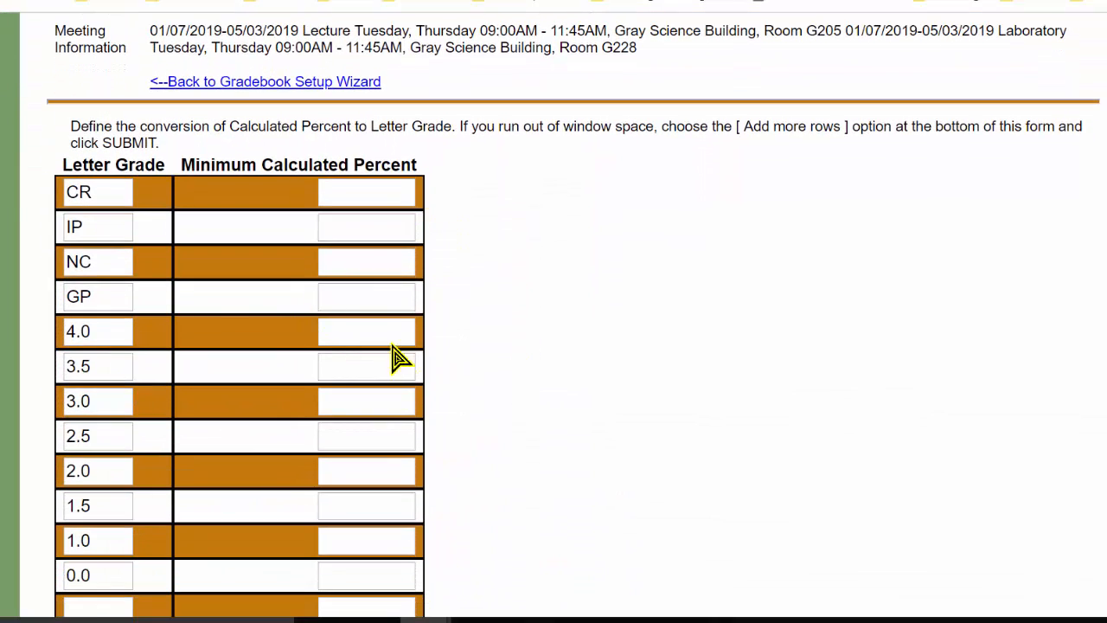
left_click(363, 334)
type("90")
left_click(379, 369)
type("85")
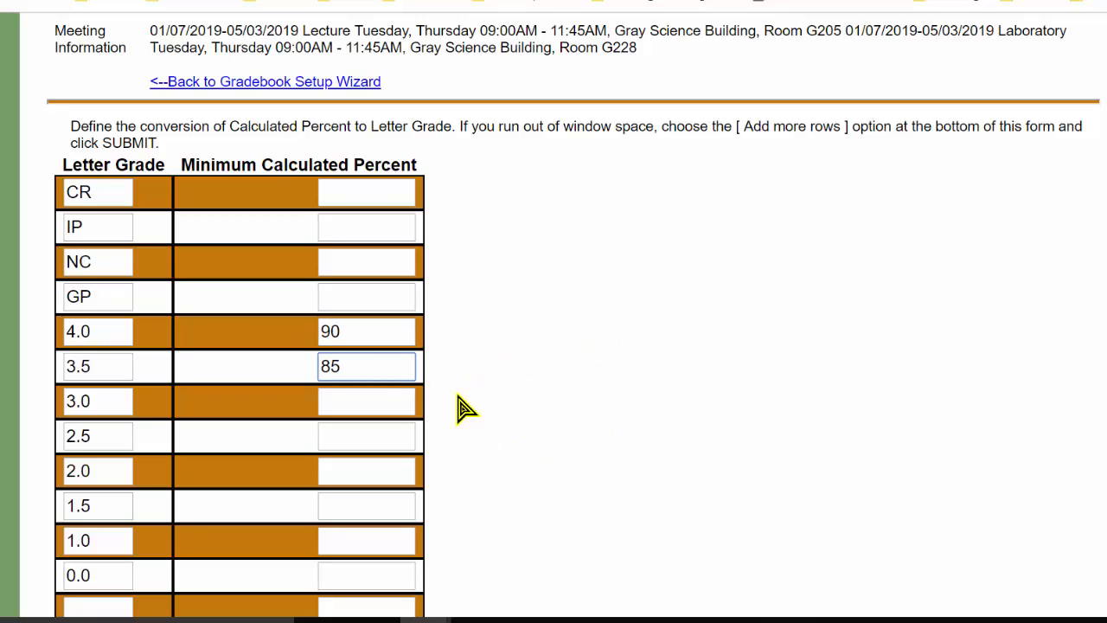
left_click(360, 400)
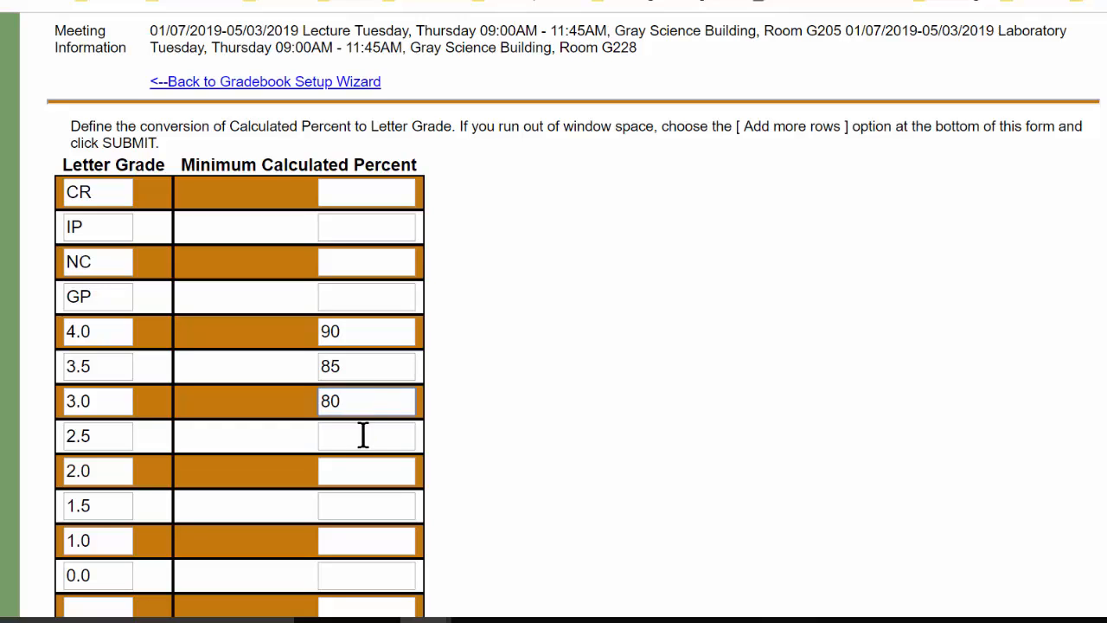
left_click(364, 435)
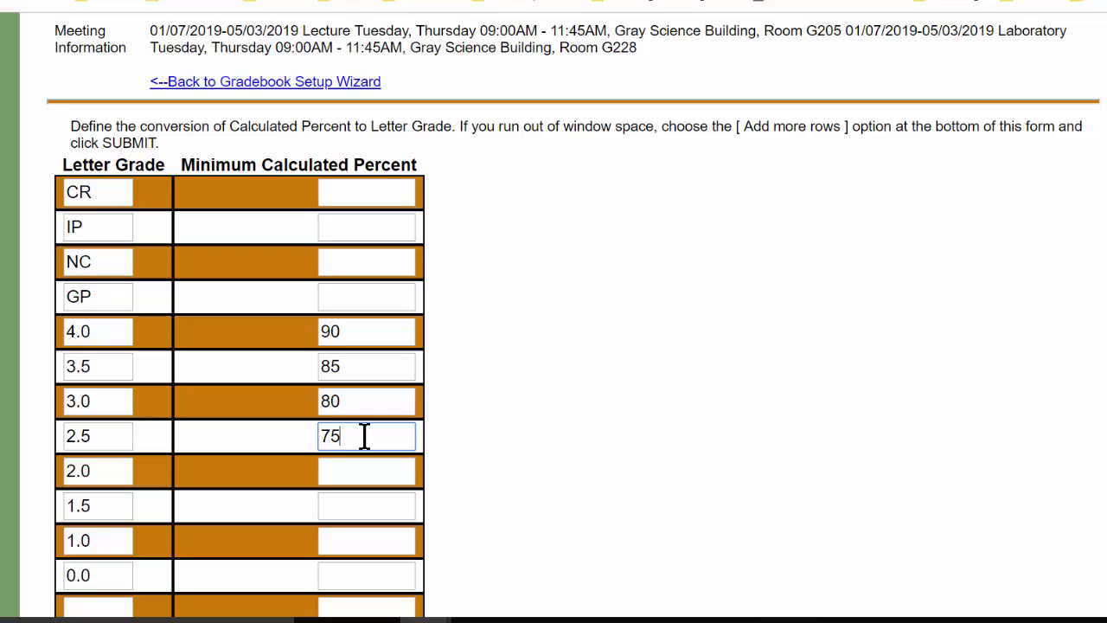
Step: Set the remaining minimum calculated percents to 70 for 2.0, 65 for 1.5, 60 for 1.0 and 0 for 0.0
left_click(383, 466)
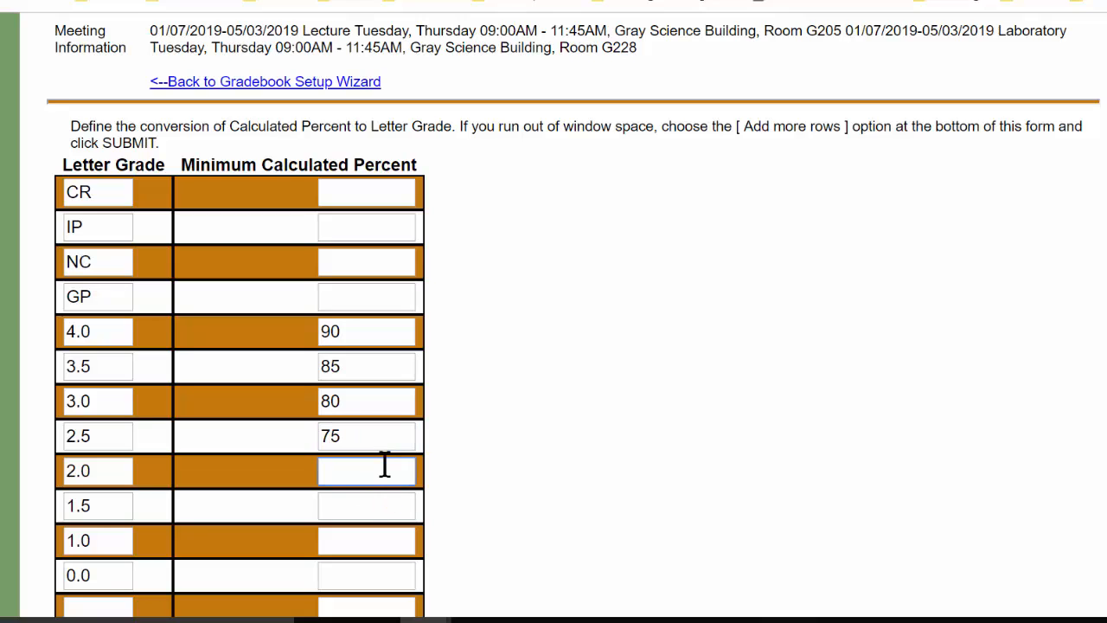
left_click(376, 507)
type("65")
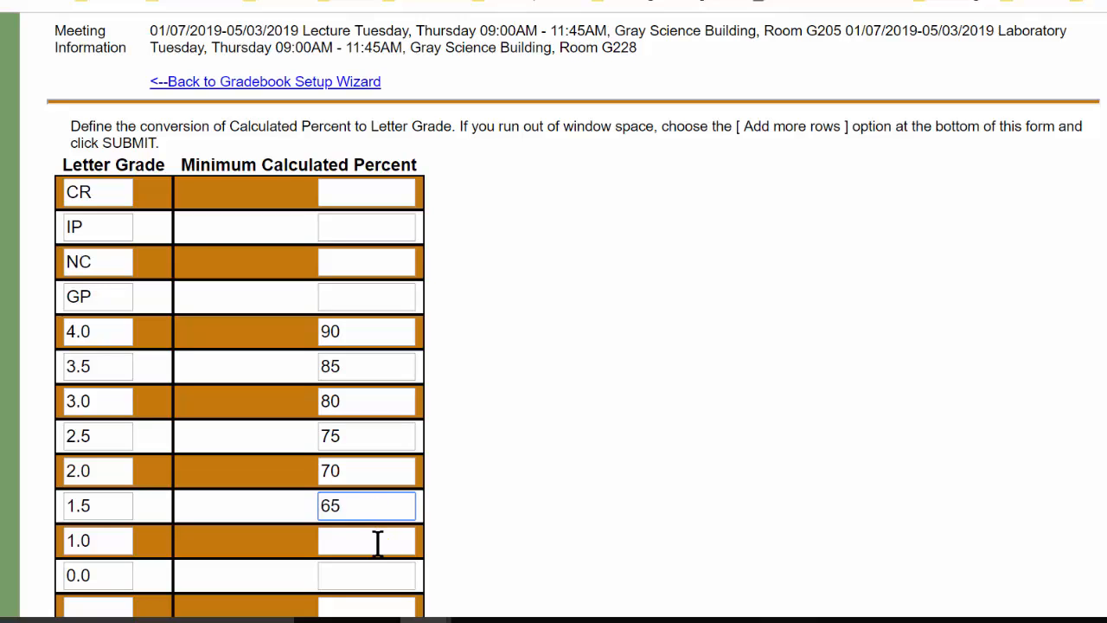
left_click(377, 541)
type("60")
left_click(371, 576)
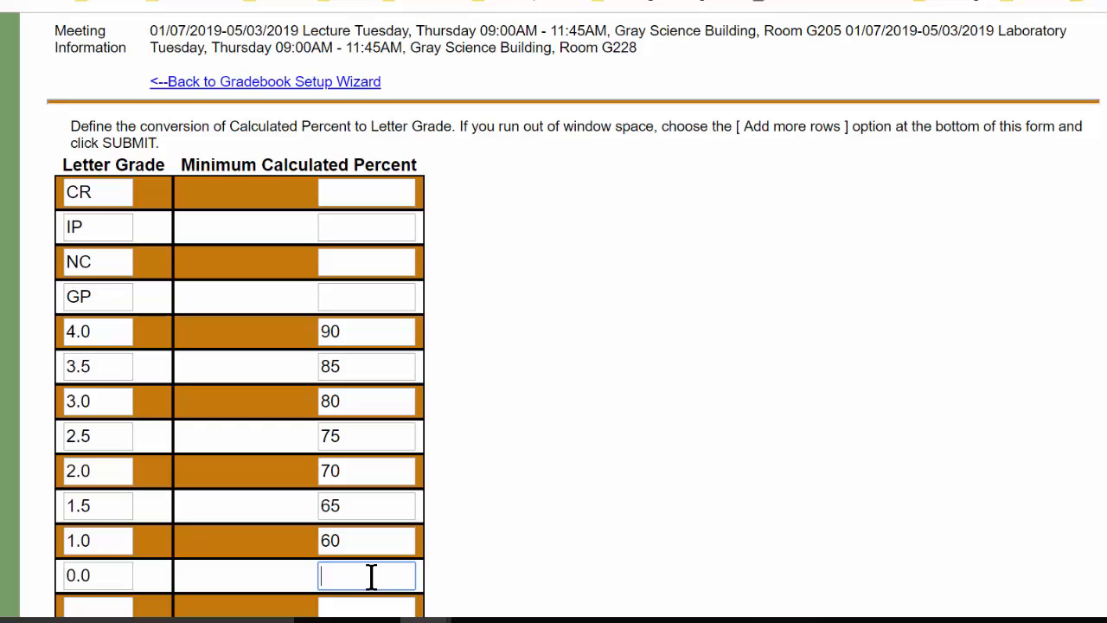
left_click(585, 527)
Step: Submit the grading scale with the Save and continue action
double_click(622, 266)
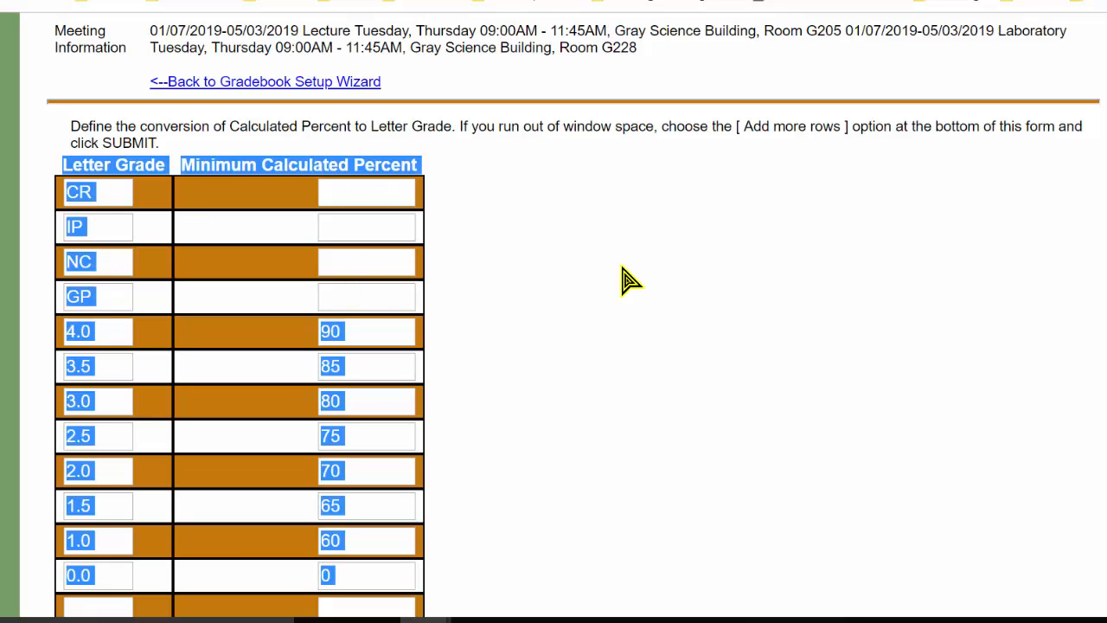
scroll(630, 280, "down", 1)
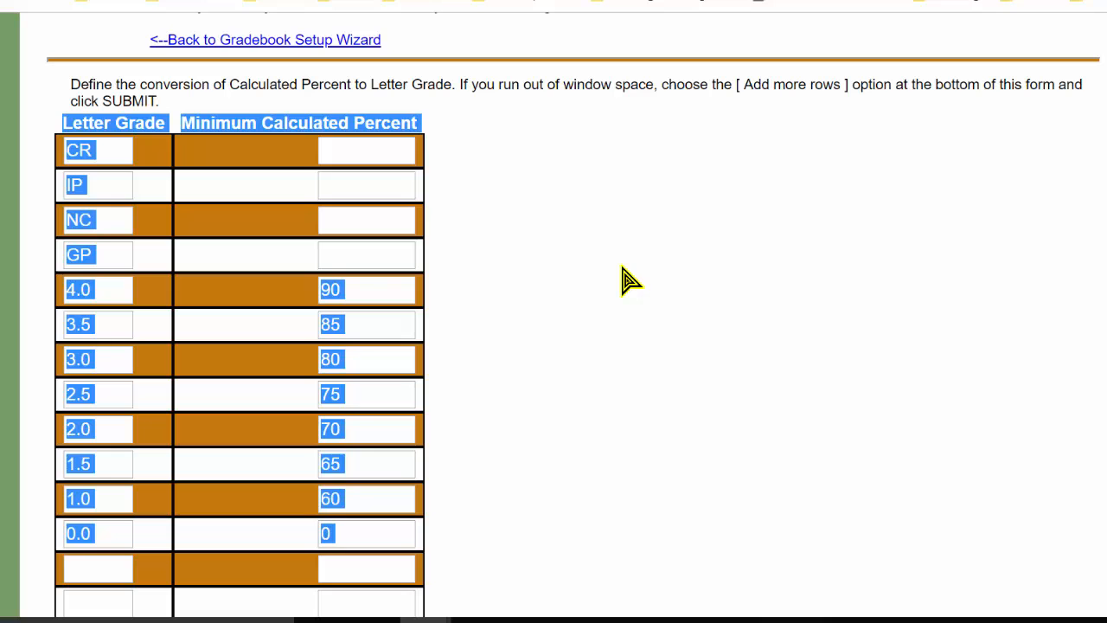
left_click(629, 279)
scroll(629, 279, "down", 5)
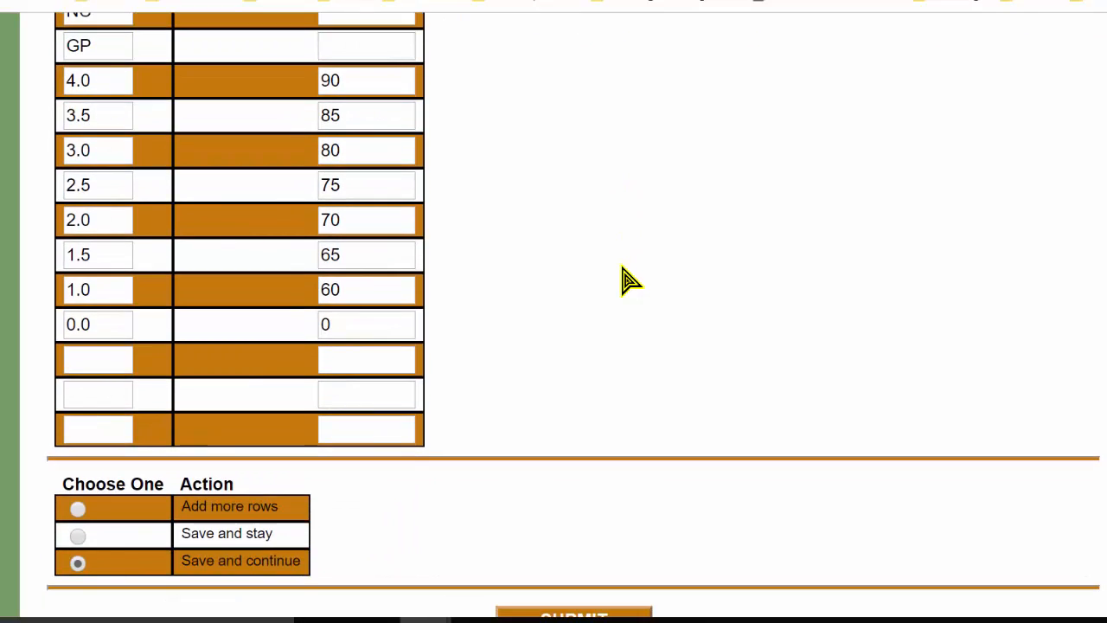
scroll(628, 280, "down", 2)
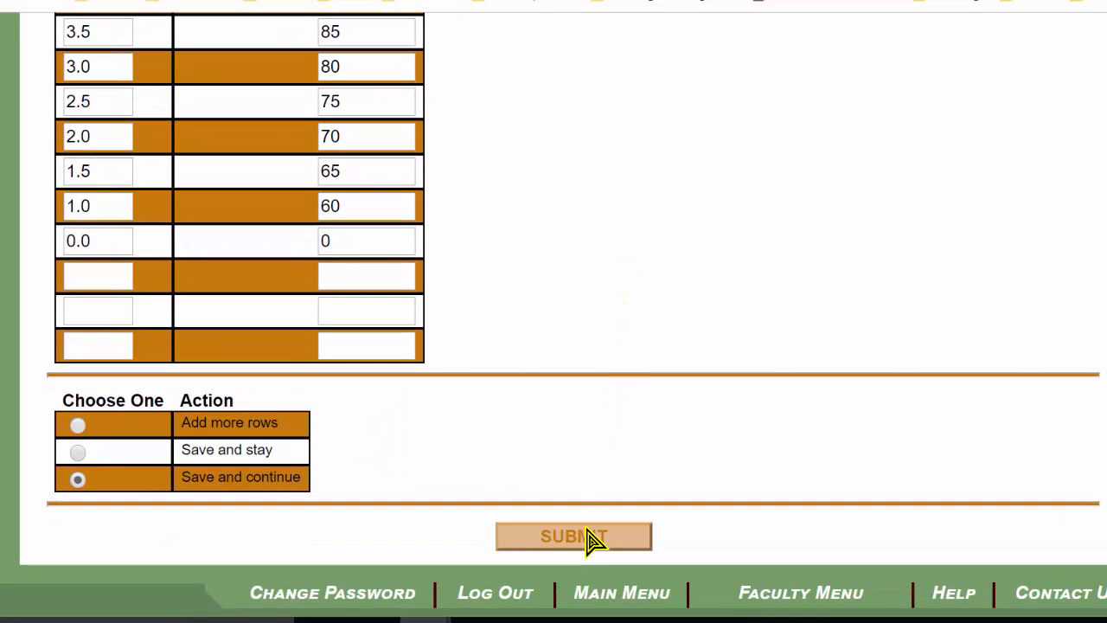
left_click(595, 538)
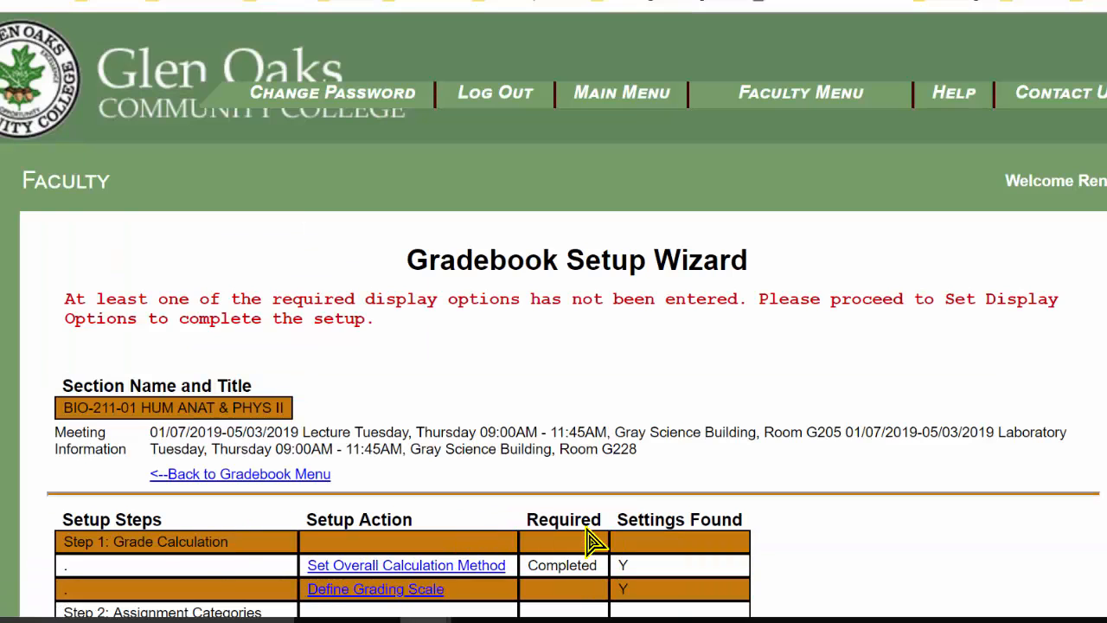
Step: Define an assignment category described as Canvas Average and submit it with Save and continue
scroll(629, 489, "down", 7)
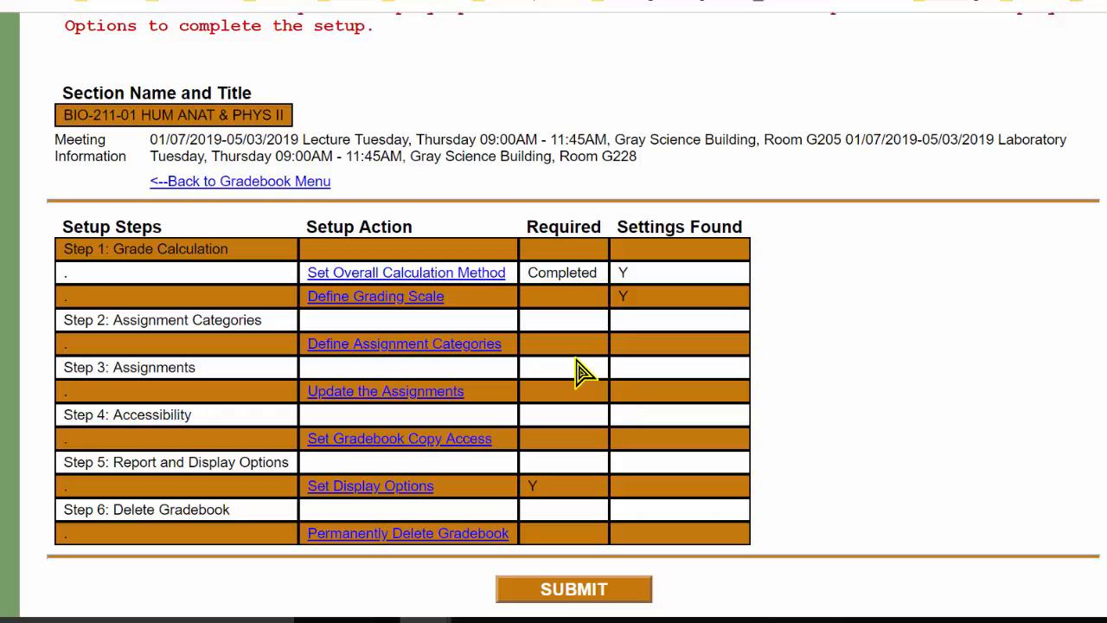
left_click(448, 350)
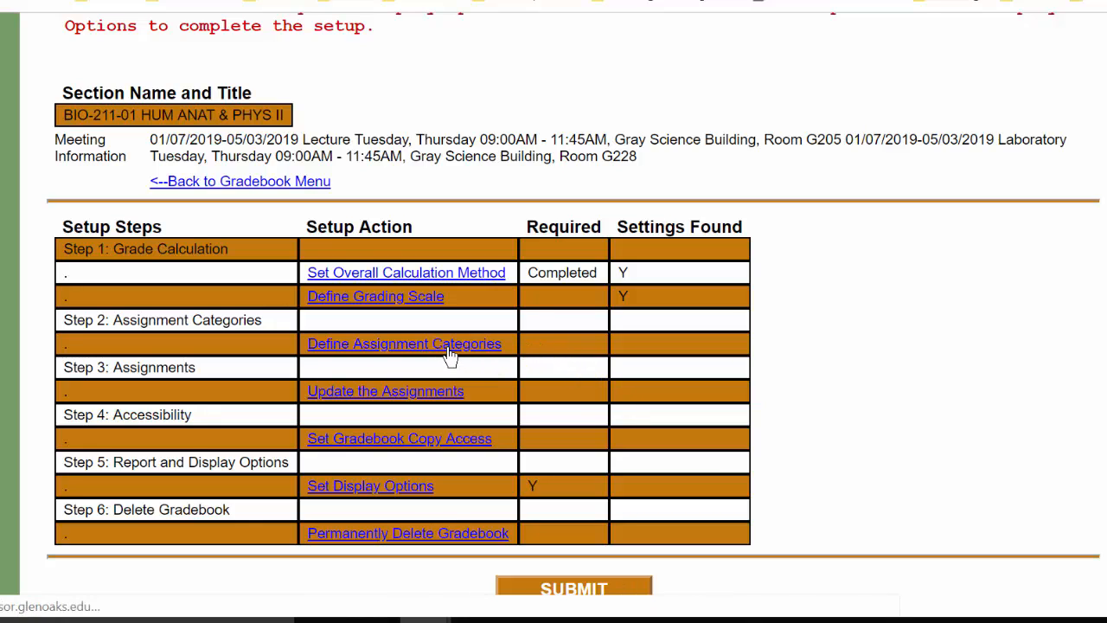
scroll(566, 400, "down", 3)
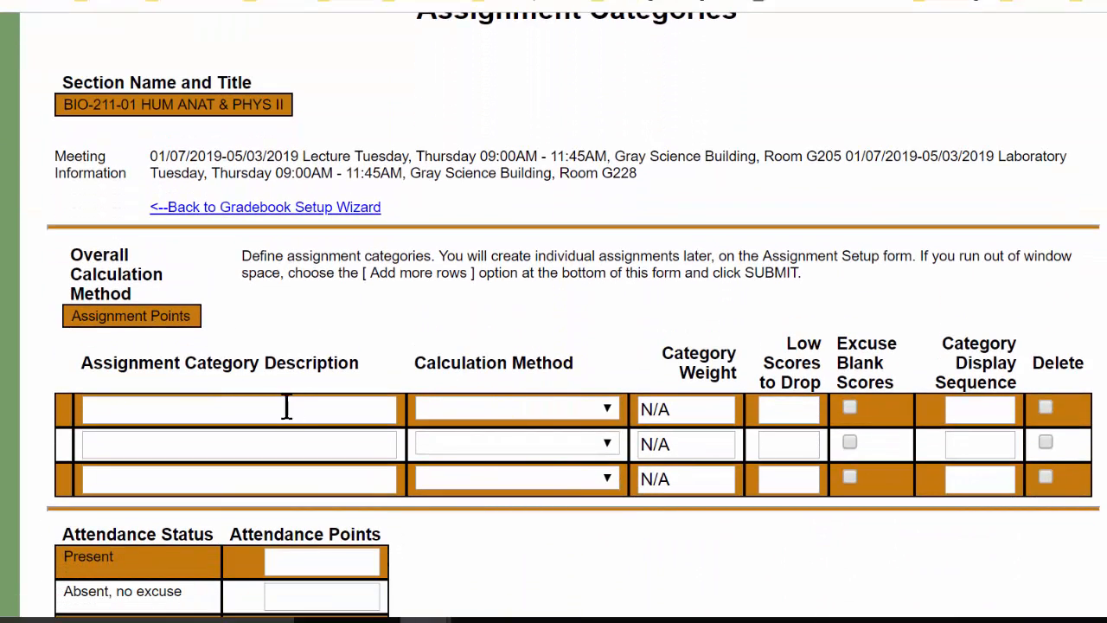
left_click(270, 407)
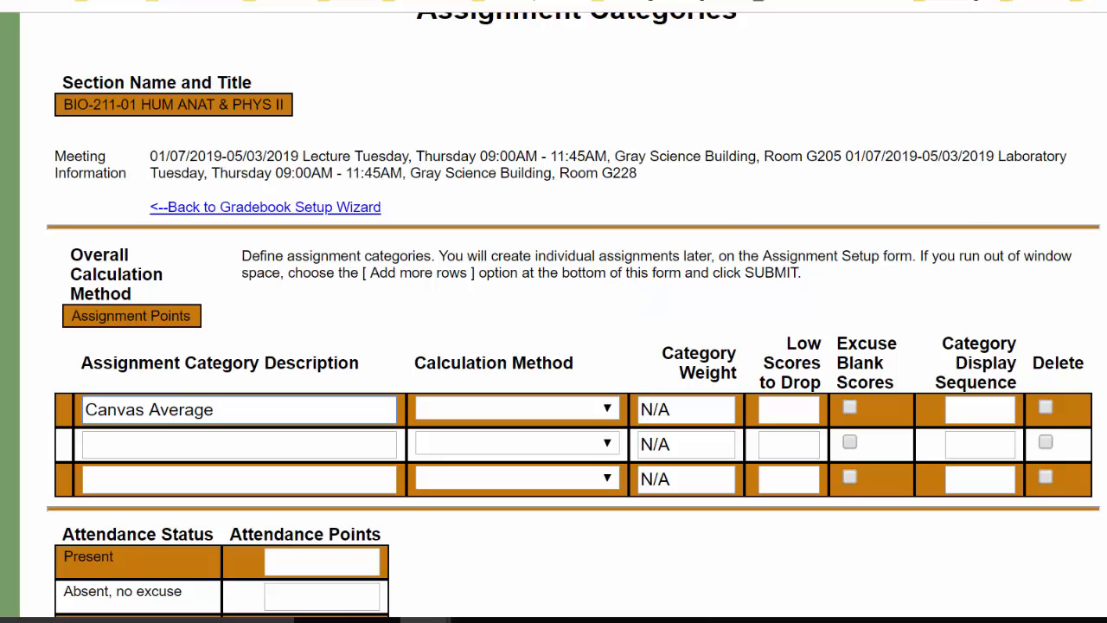
scroll(563, 452, "down", 2)
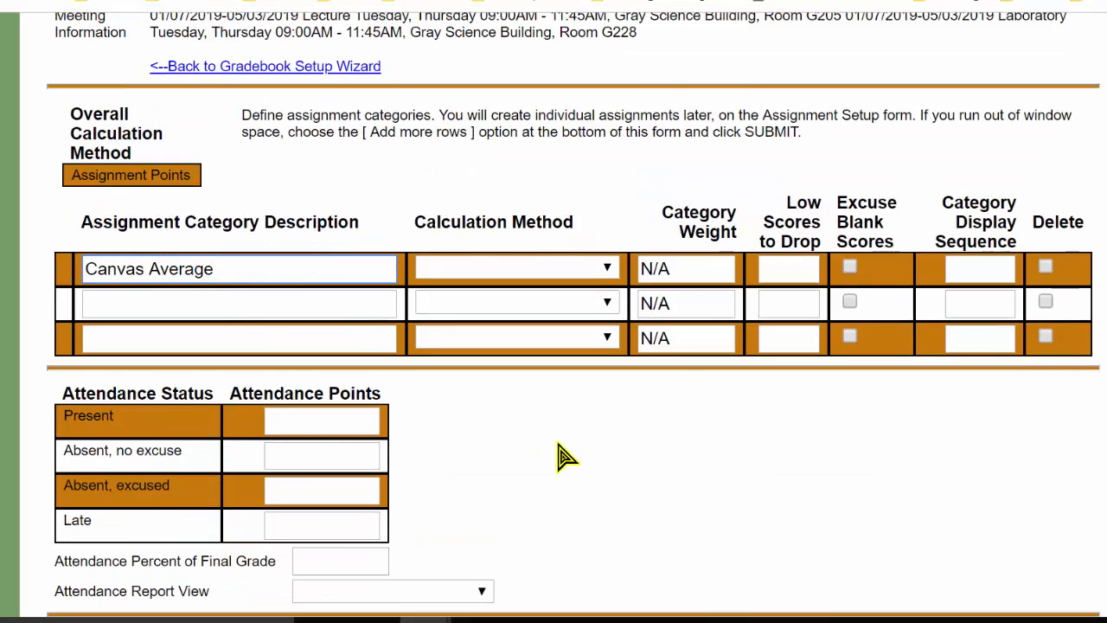
scroll(1066, 504, "down", 5)
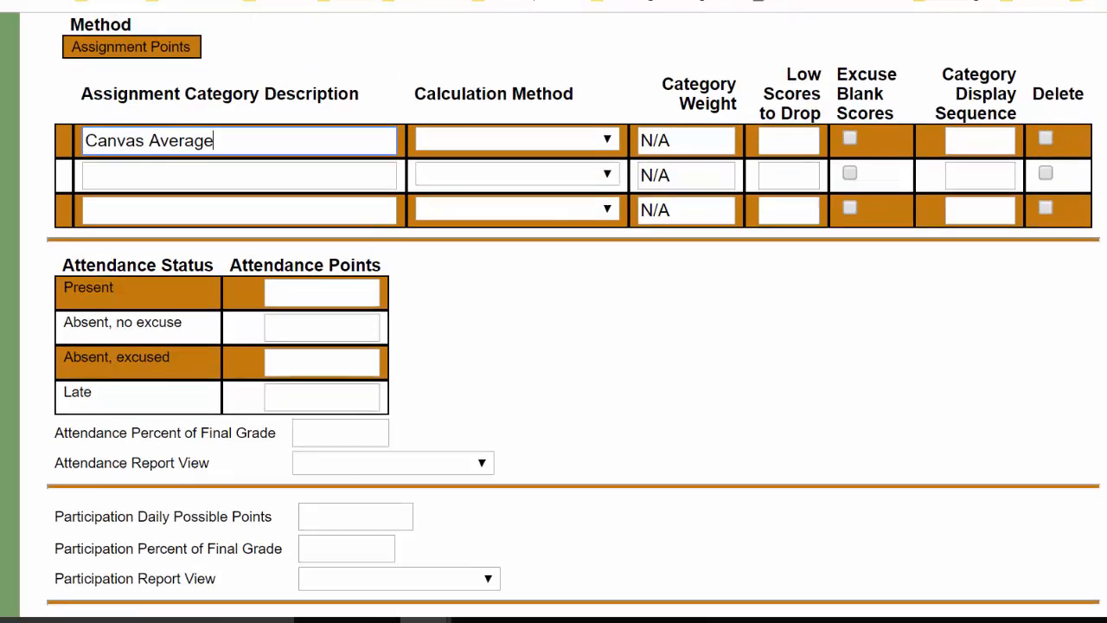
left_click(584, 553)
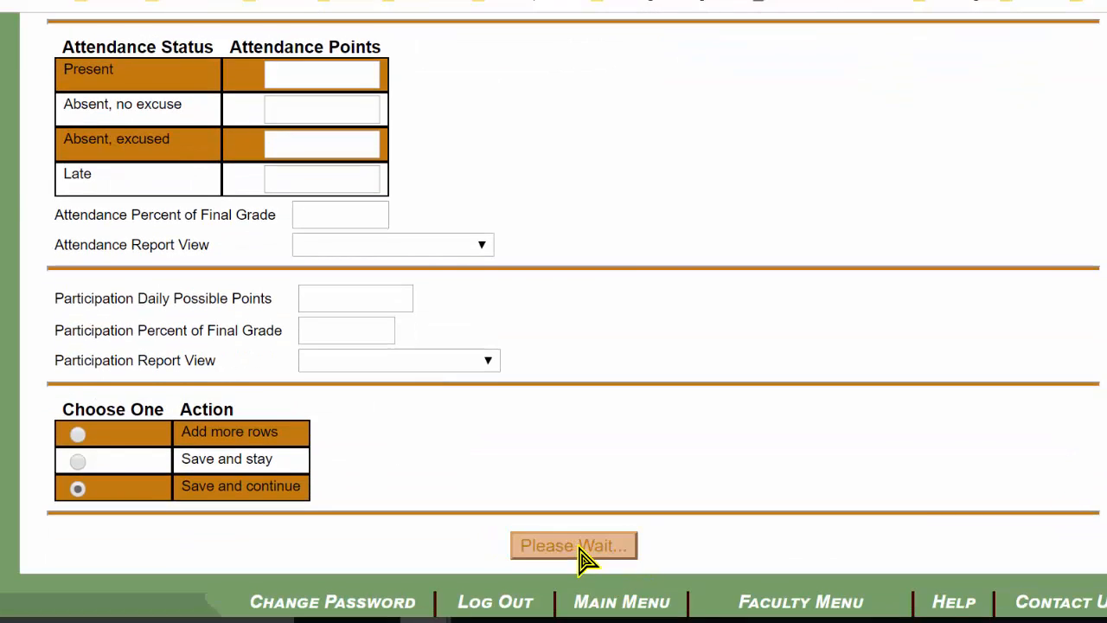
Step: Build a Canvas Average assignment with 100 default possible points and submit it
scroll(595, 421, "down", 4)
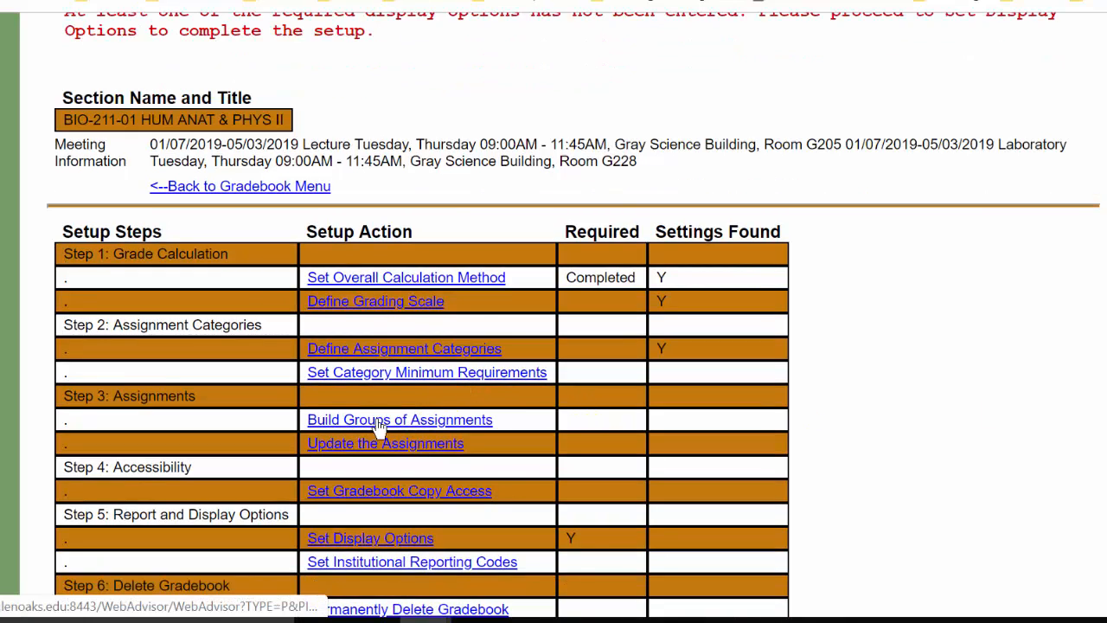
left_click(468, 421)
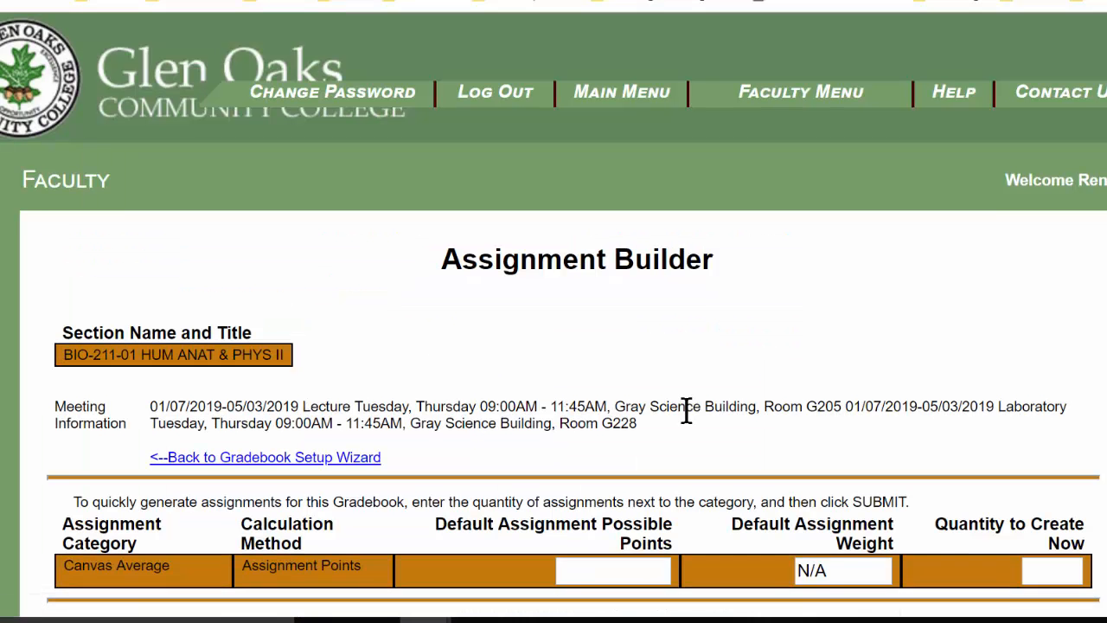
scroll(684, 410, "down", 2)
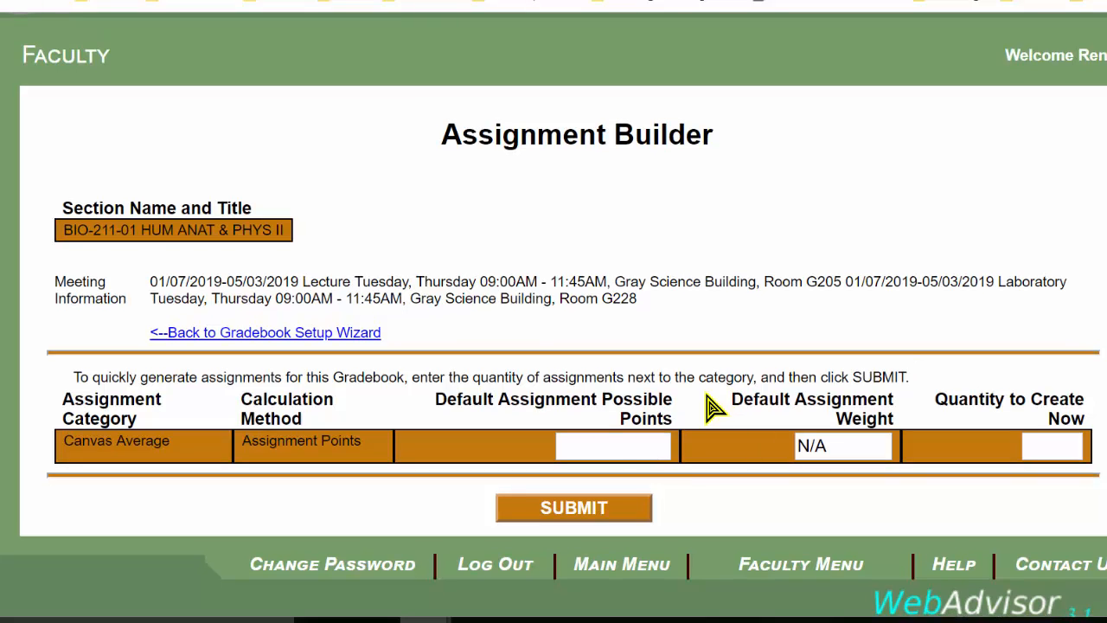
left_click(593, 455)
left_click(612, 526)
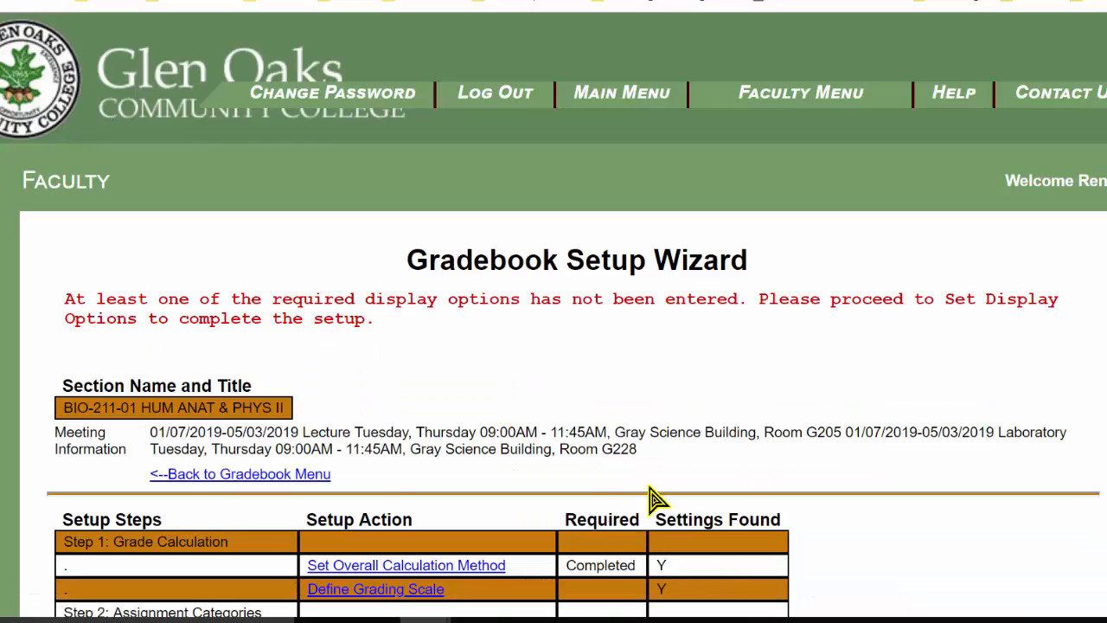
Step: In the gradebook's display options, set the report view when scores are entered to Description and Score
scroll(784, 465, "down", 3)
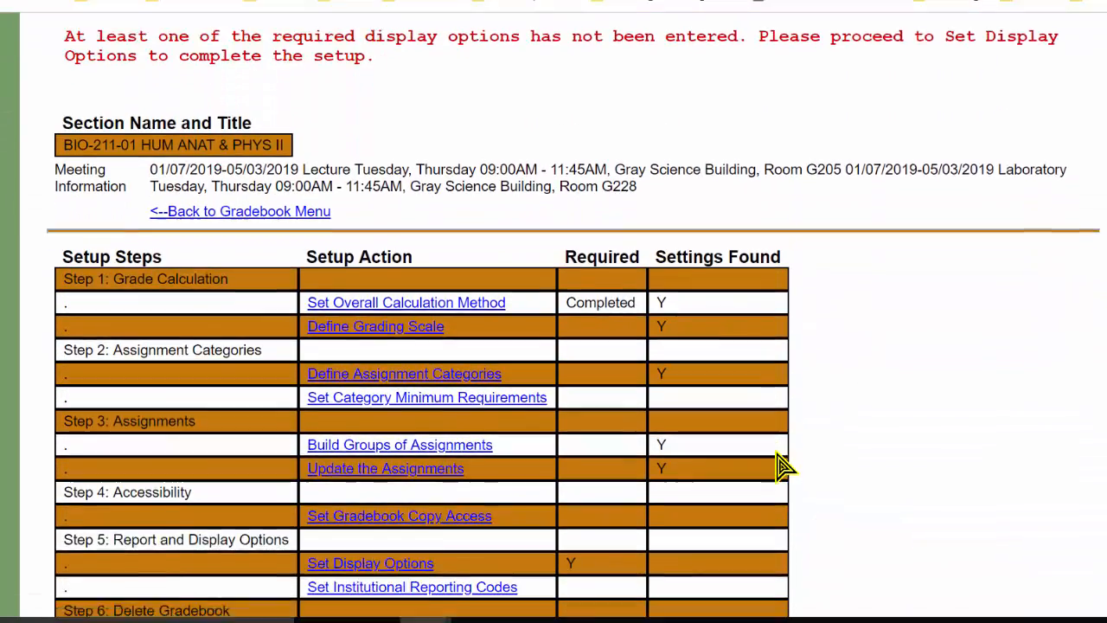
scroll(781, 467, "down", 2)
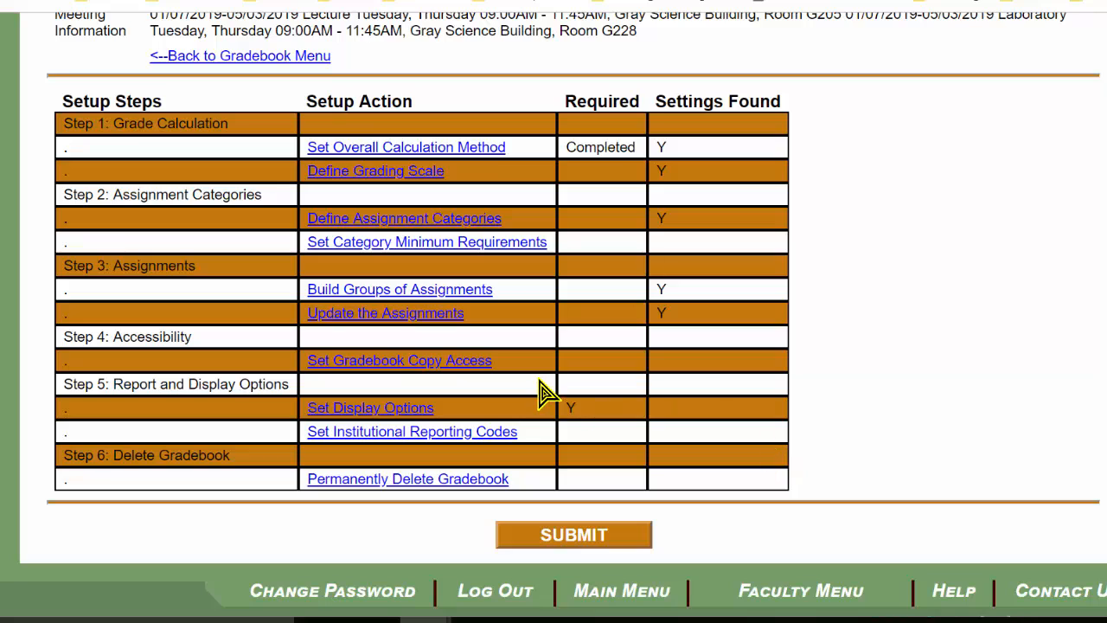
left_click(372, 408)
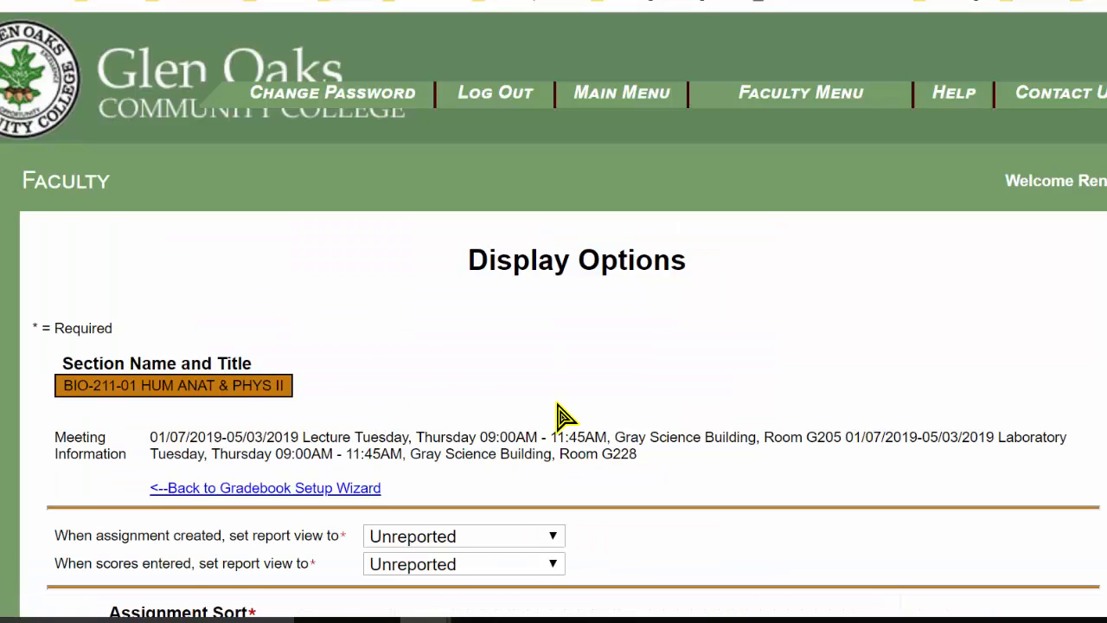
scroll(558, 415, "down", 3)
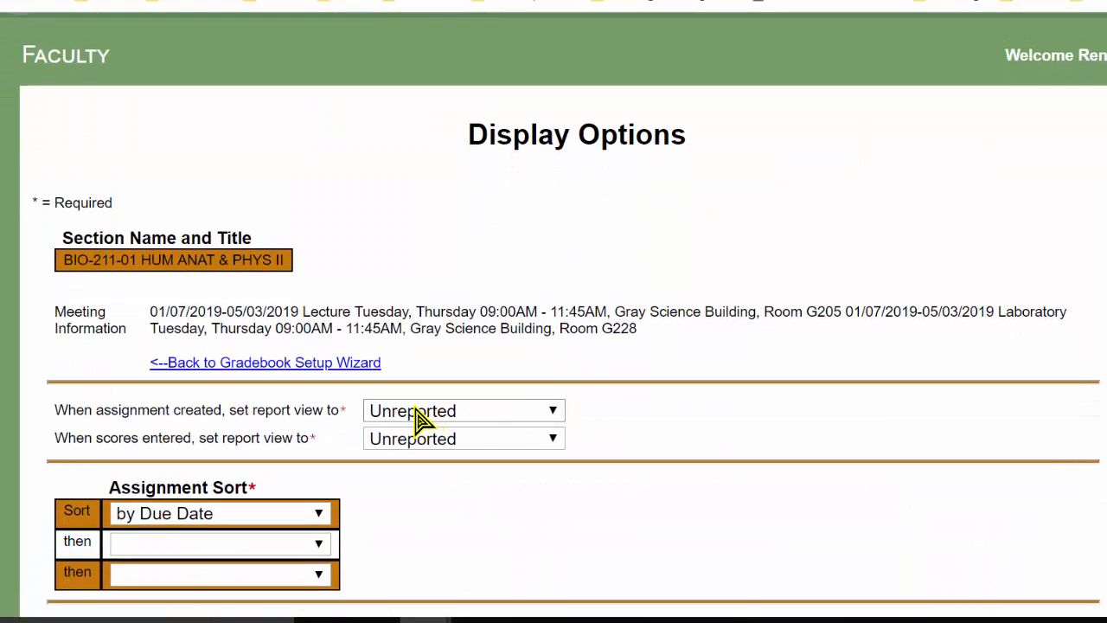
left_click(449, 447)
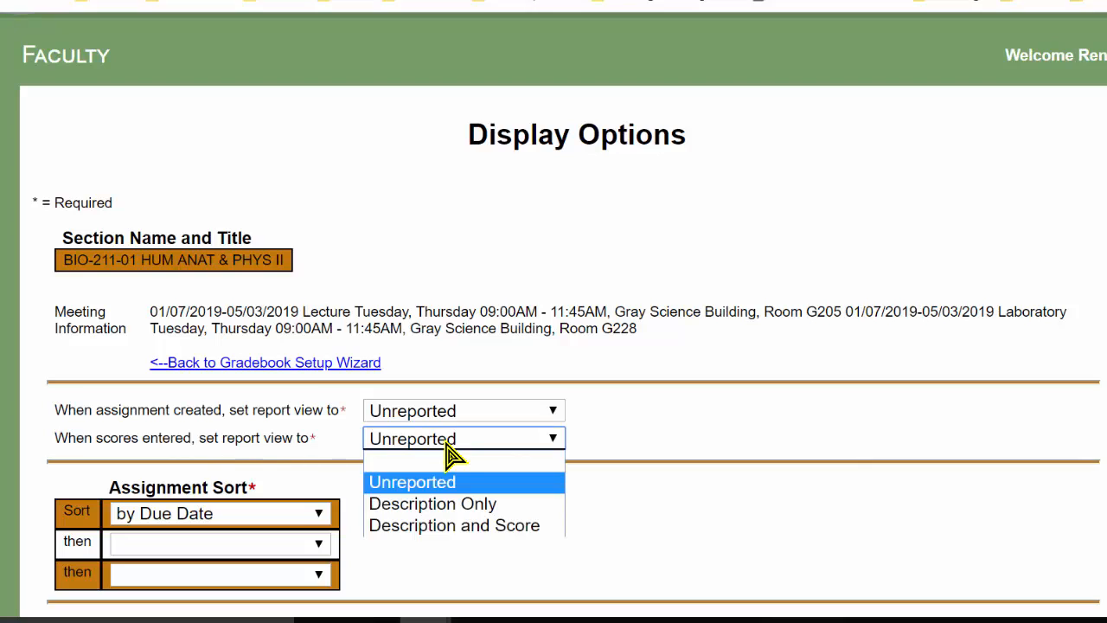
left_click(480, 528)
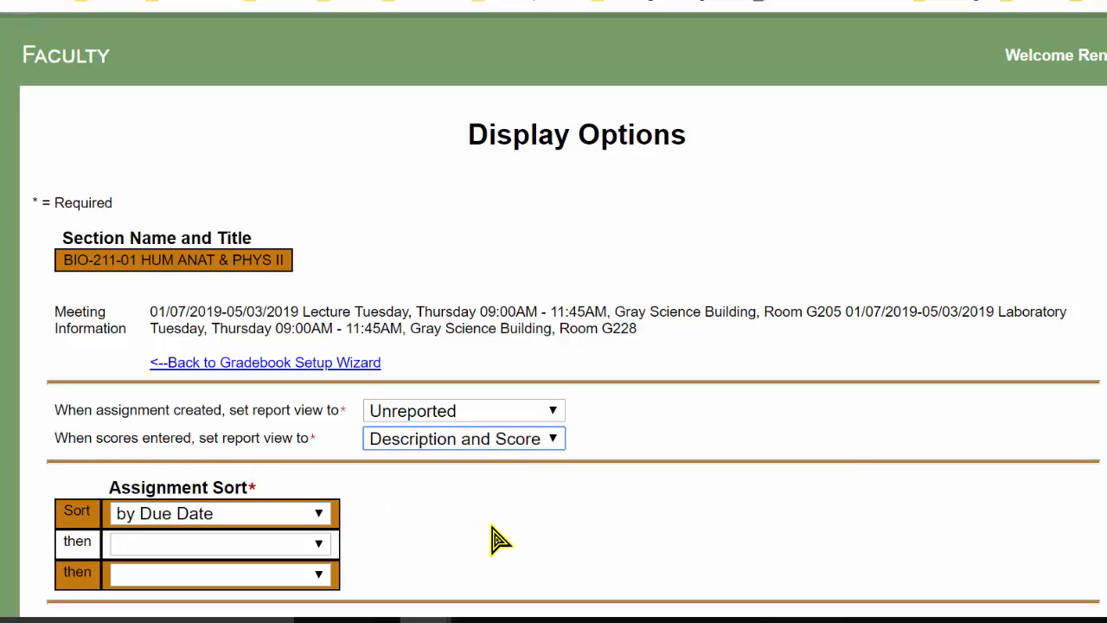
Step: Turn off showing dropped and withdrawn students and submit the display options
scroll(497, 537, "down", 3)
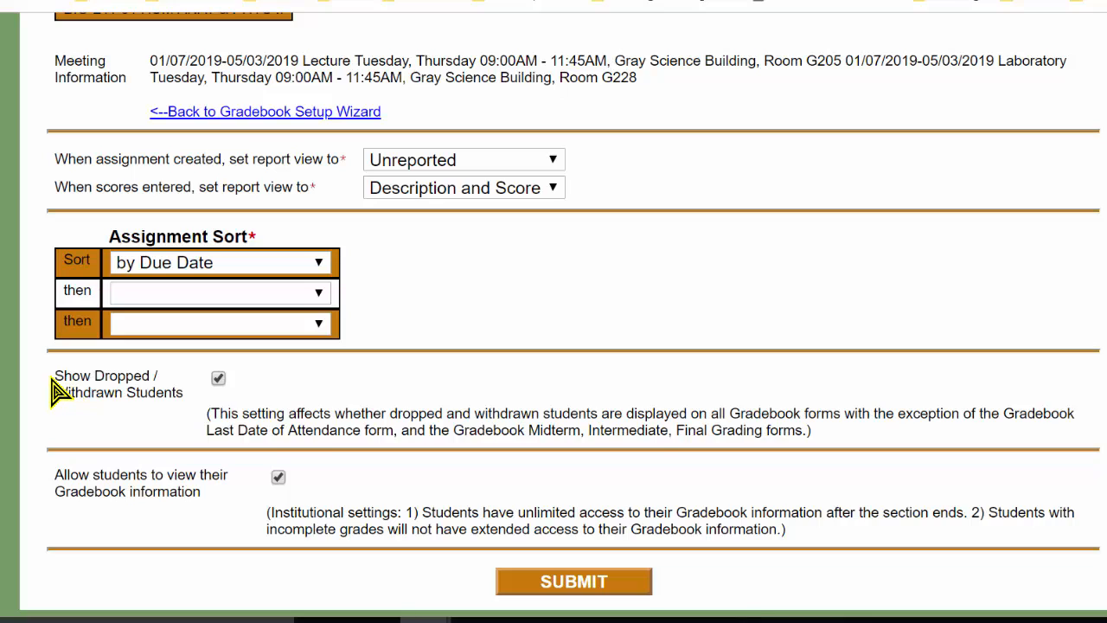
left_click_drag(53, 375, 175, 379)
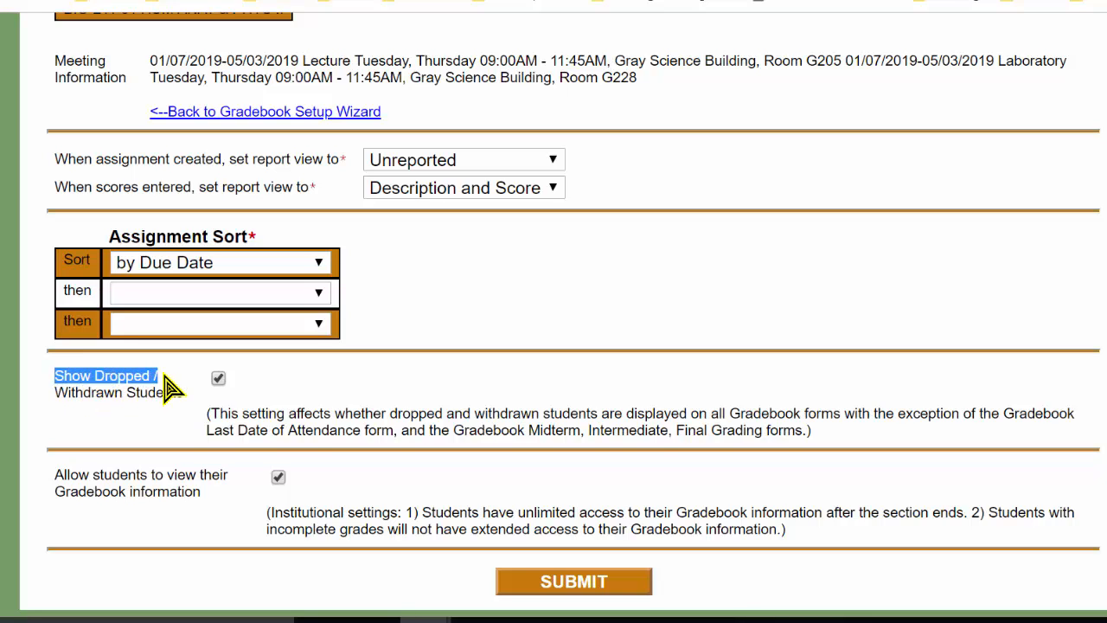
left_click(186, 383)
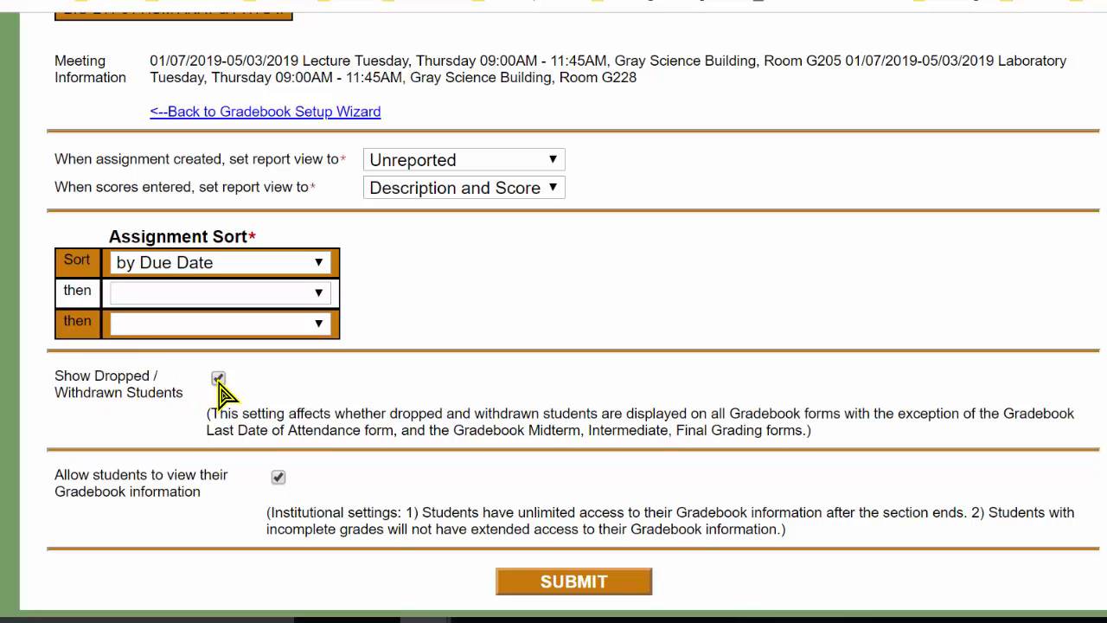
left_click(218, 380)
scroll(553, 345, "down", 2)
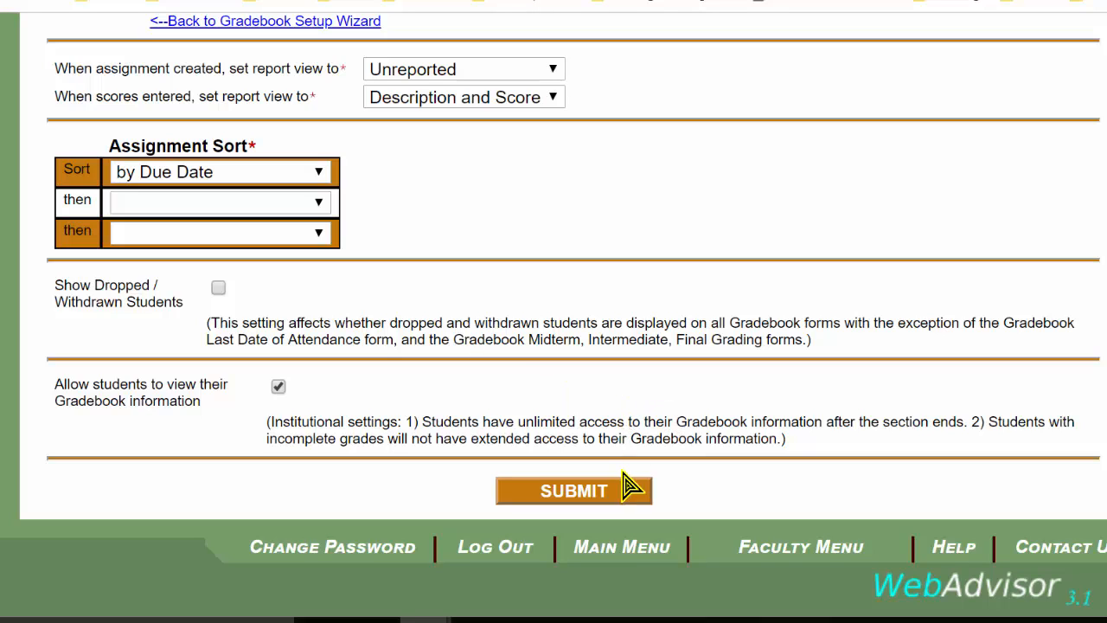
left_click(572, 490)
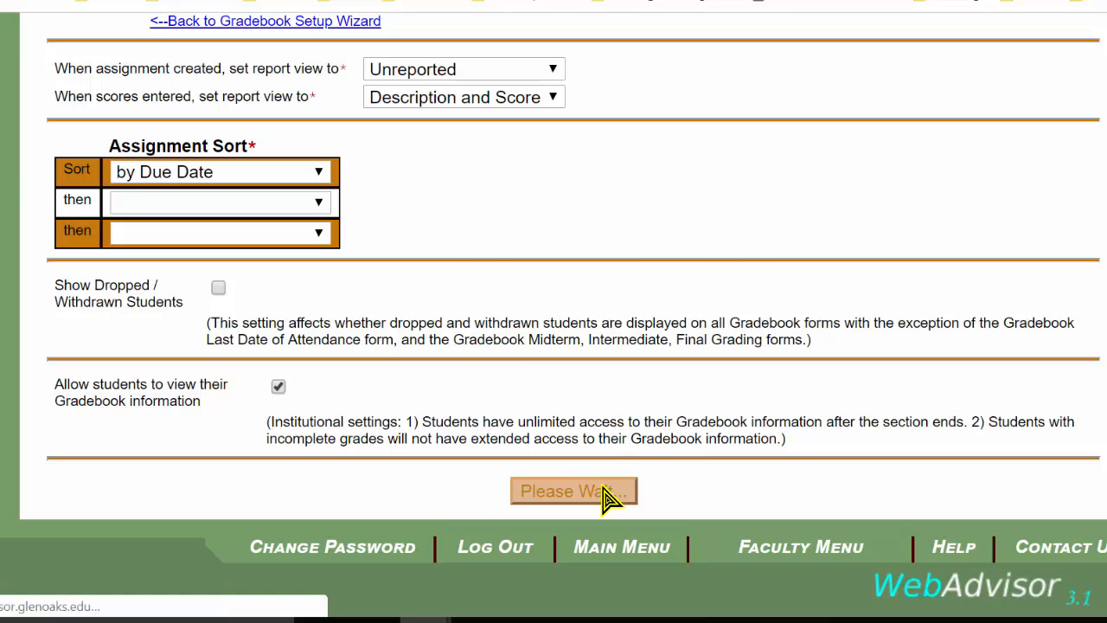
Step: Submit the Gradebook Setup Wizard for BIO-211-01 and open the section's Assignment Scoring page
scroll(768, 453, "down", 1)
scroll(769, 452, "down", 5)
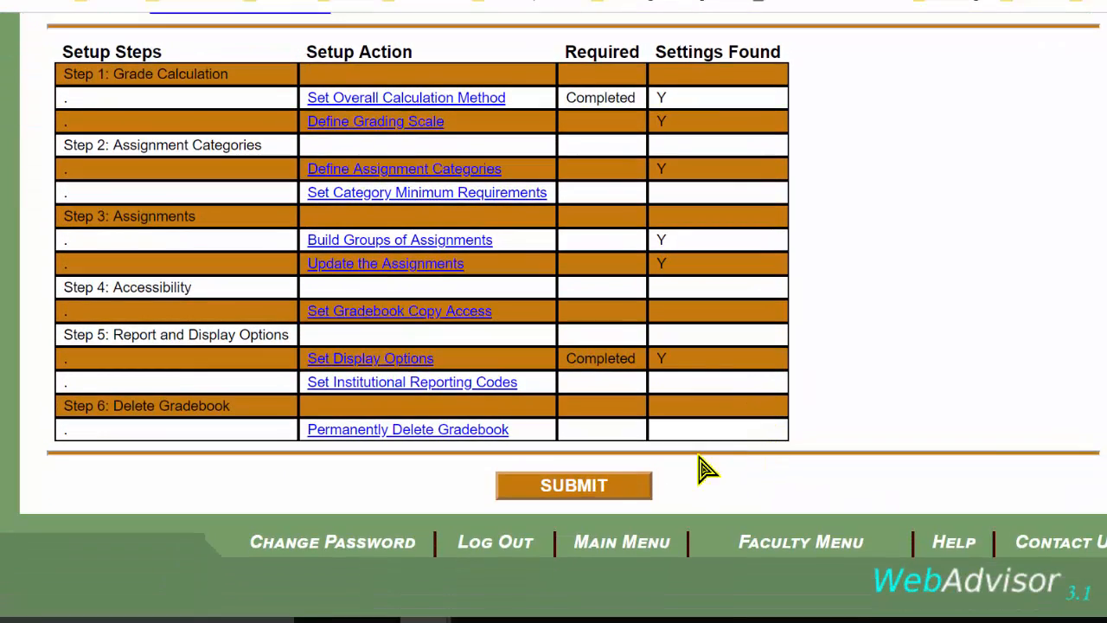
left_click(605, 492)
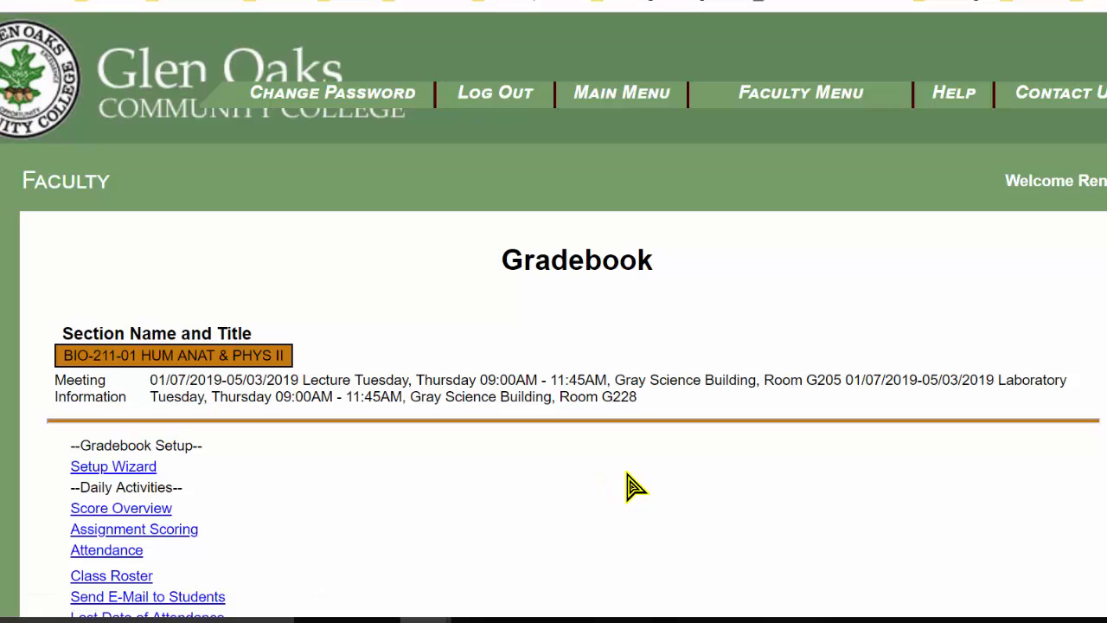
scroll(633, 485, "down", 2)
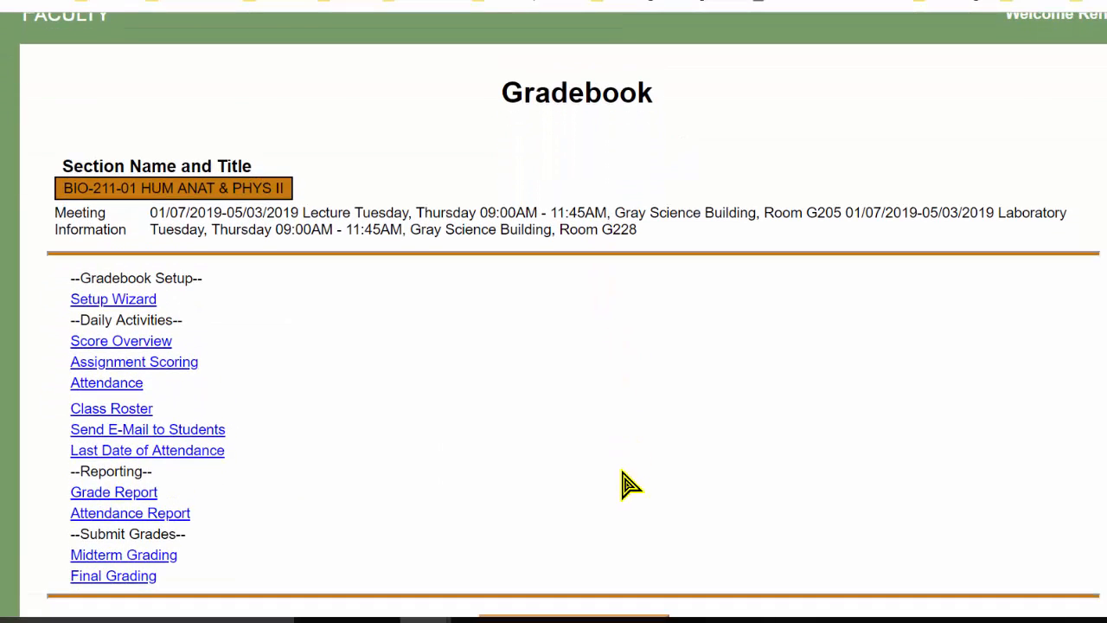
left_click(184, 370)
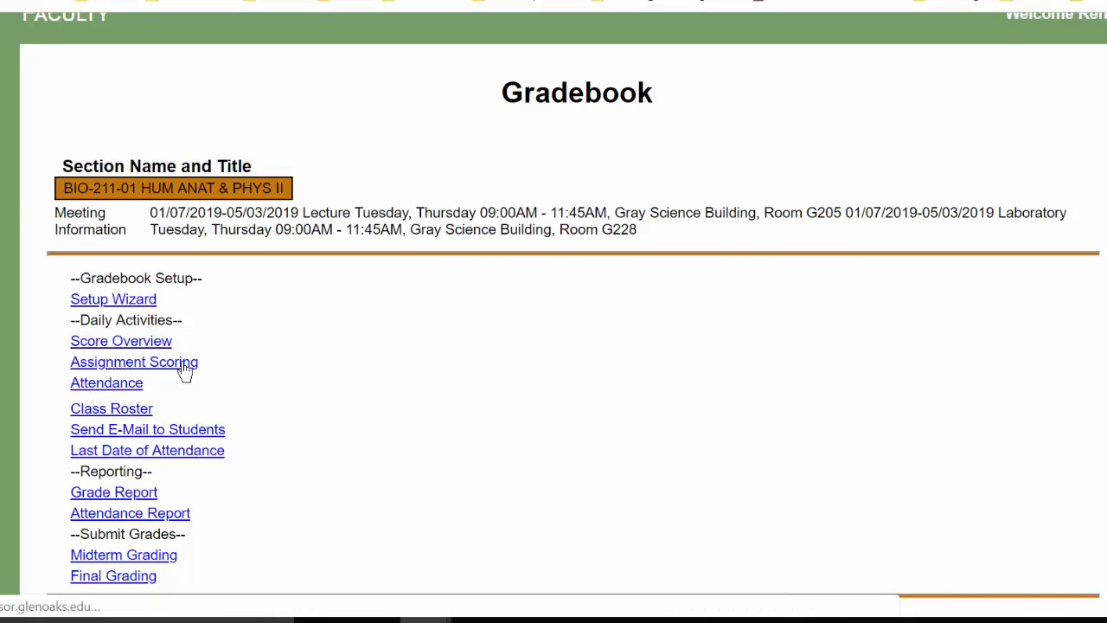
scroll(585, 357, "down", 3)
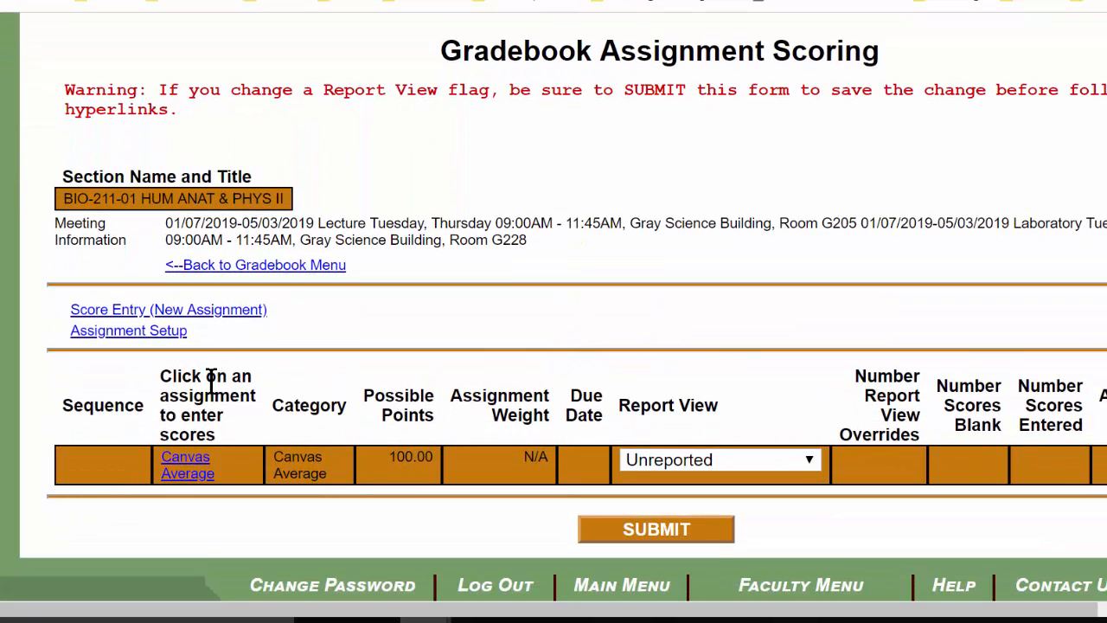
Step: Open score entry for the Canvas Average assignment and enter 67.34, 90.23 and 75.43 for the first three students
left_click(184, 477)
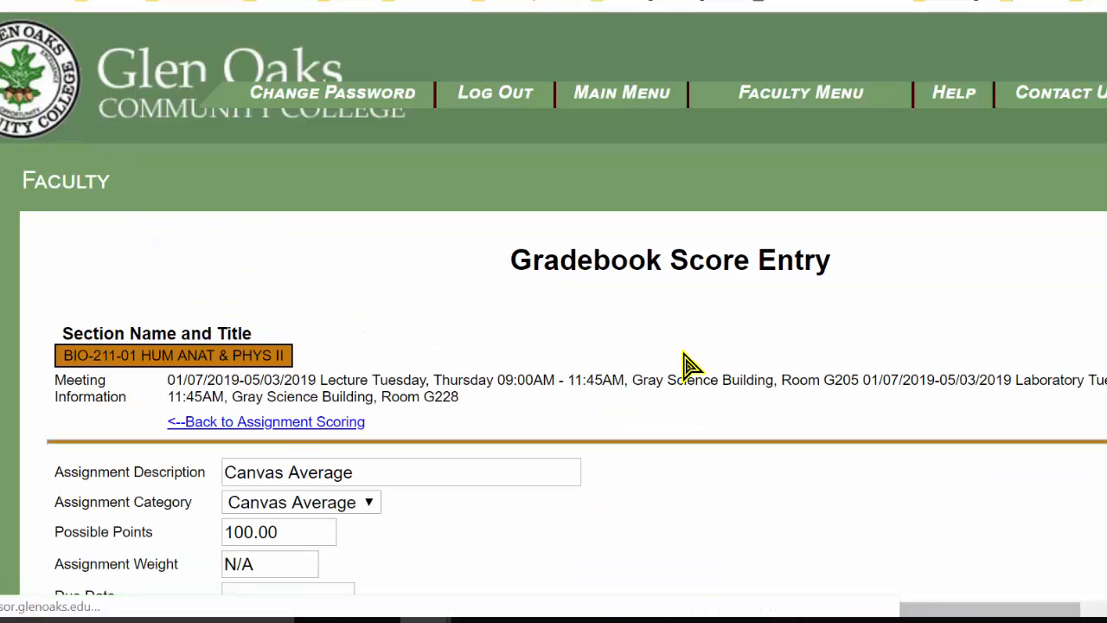
scroll(687, 364, "down", 2)
scroll(687, 363, "down", 4)
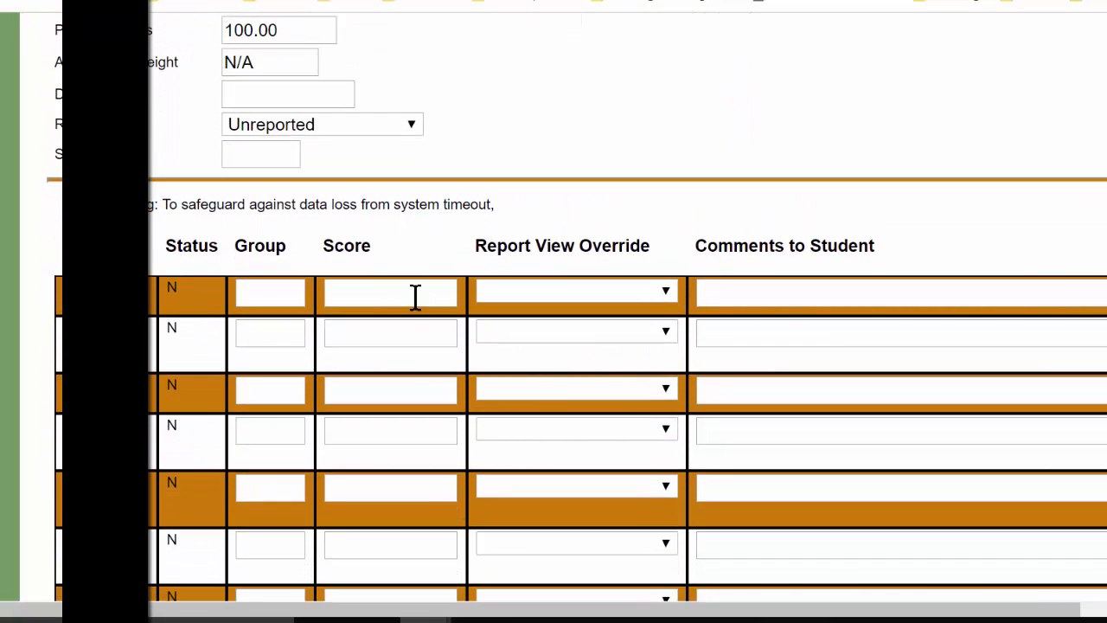
left_click(369, 292)
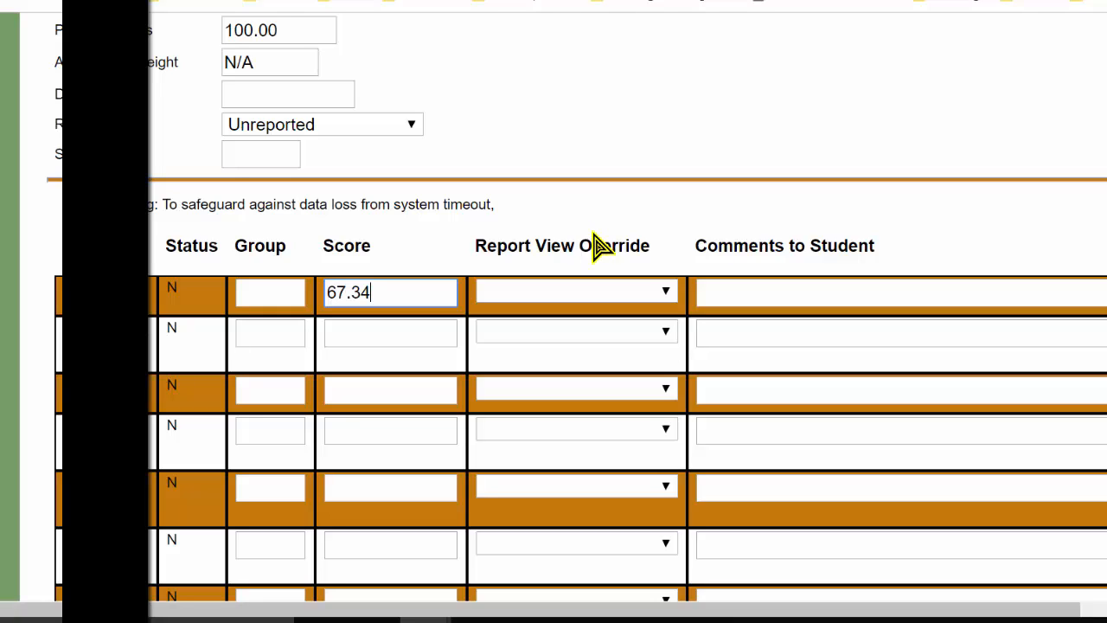
type("67.34")
left_click(383, 336)
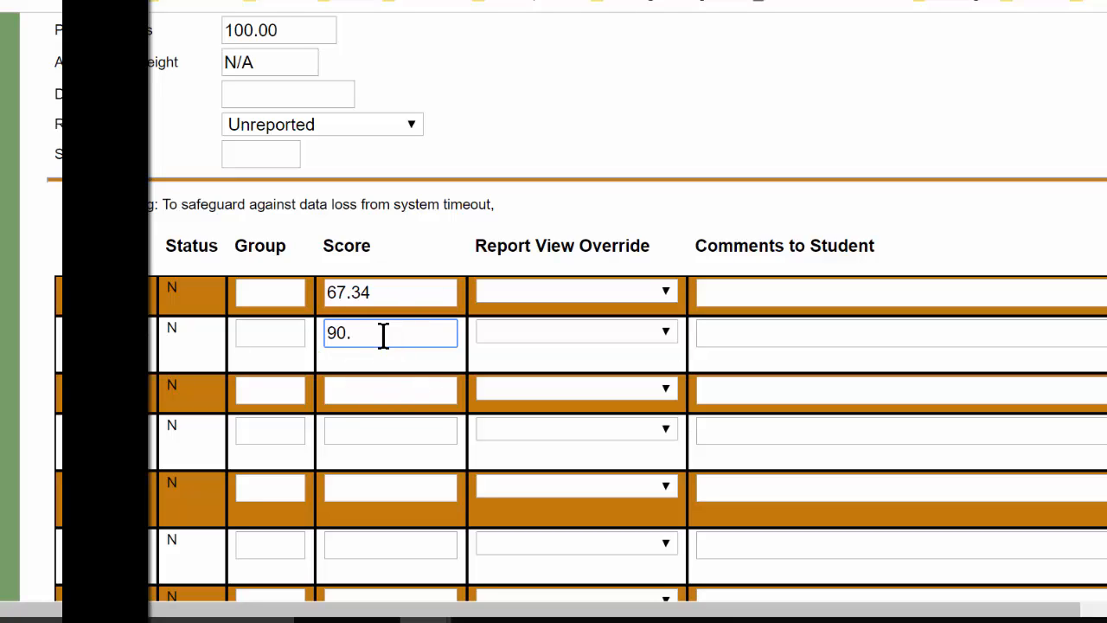
left_click(365, 389)
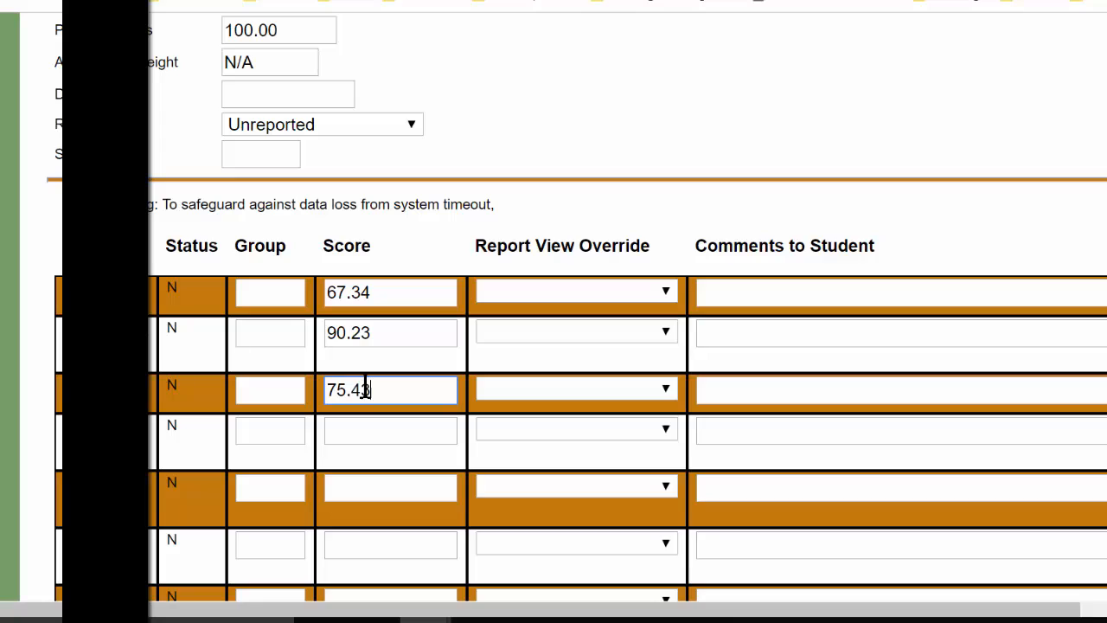
Step: Enter the Canvas Average scores 78.21, 80.32, 89.21 and 78.89 for the remaining four students
left_click(380, 428)
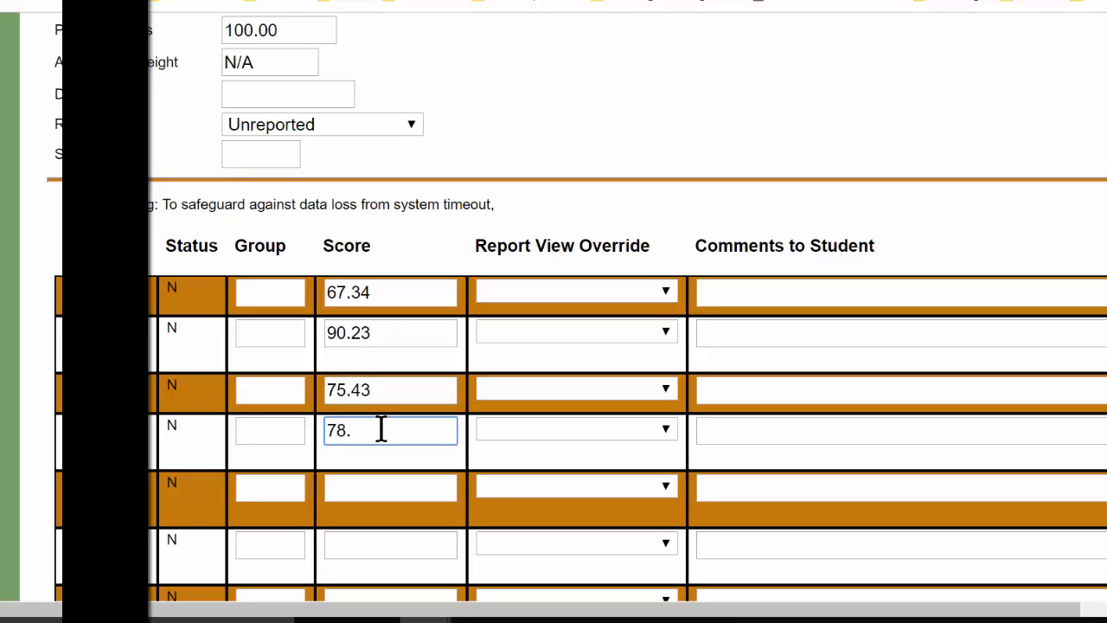
left_click(377, 481)
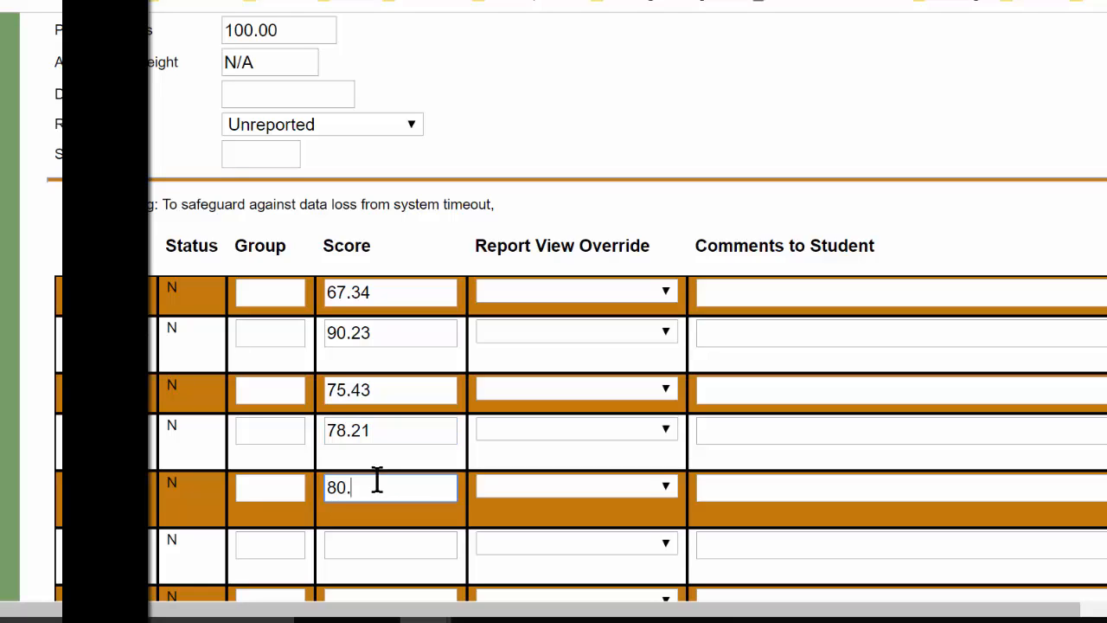
left_click(377, 541)
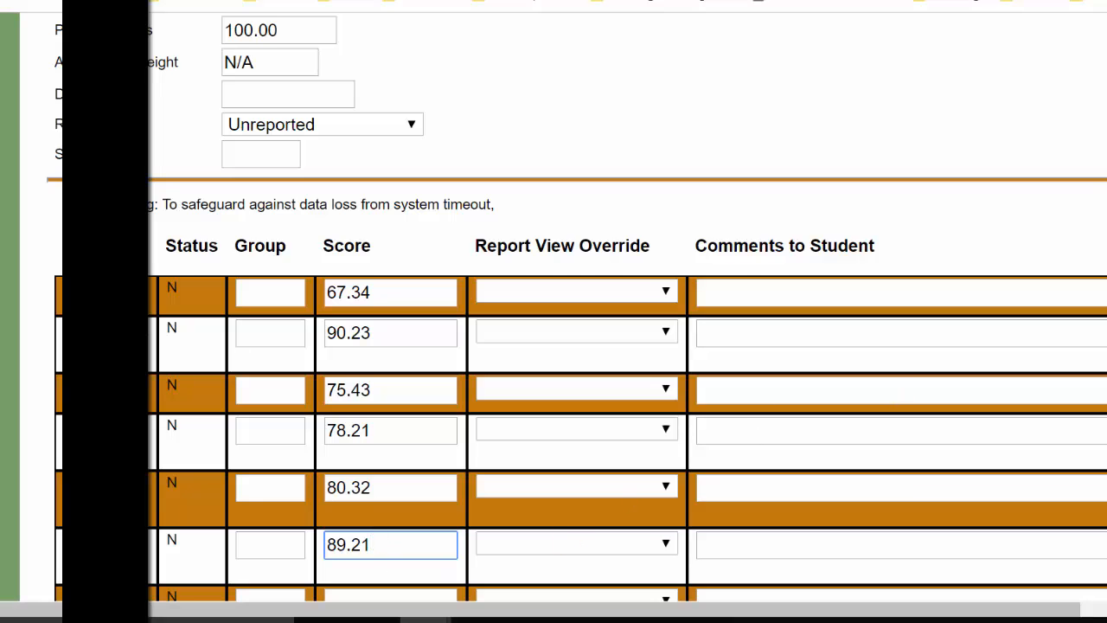
scroll(553, 346, "down", 2)
left_click(407, 456)
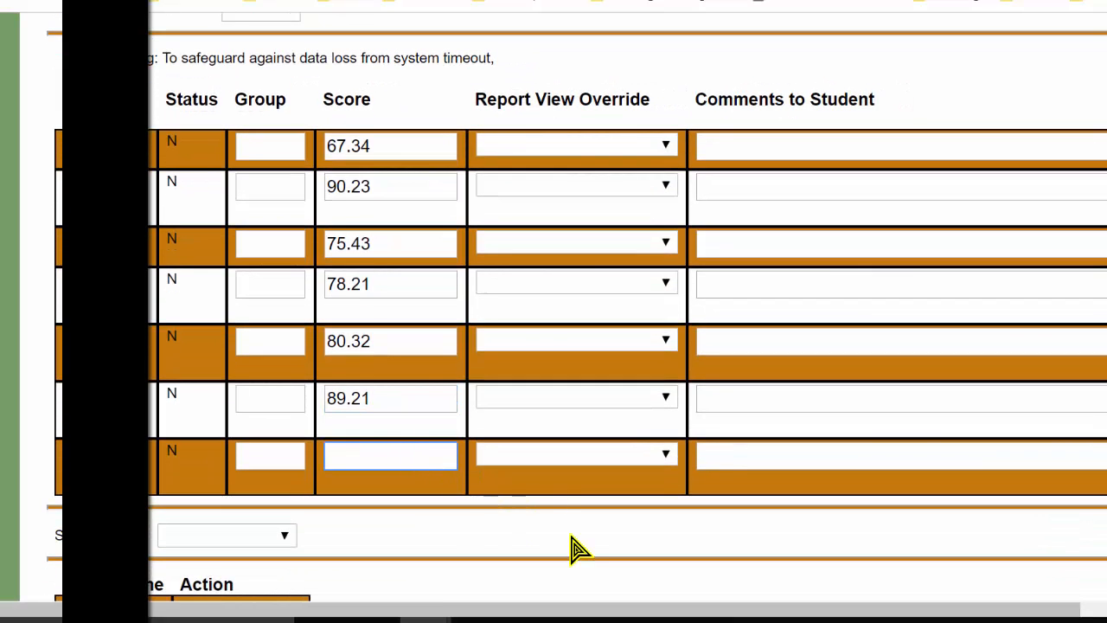
type("78.89")
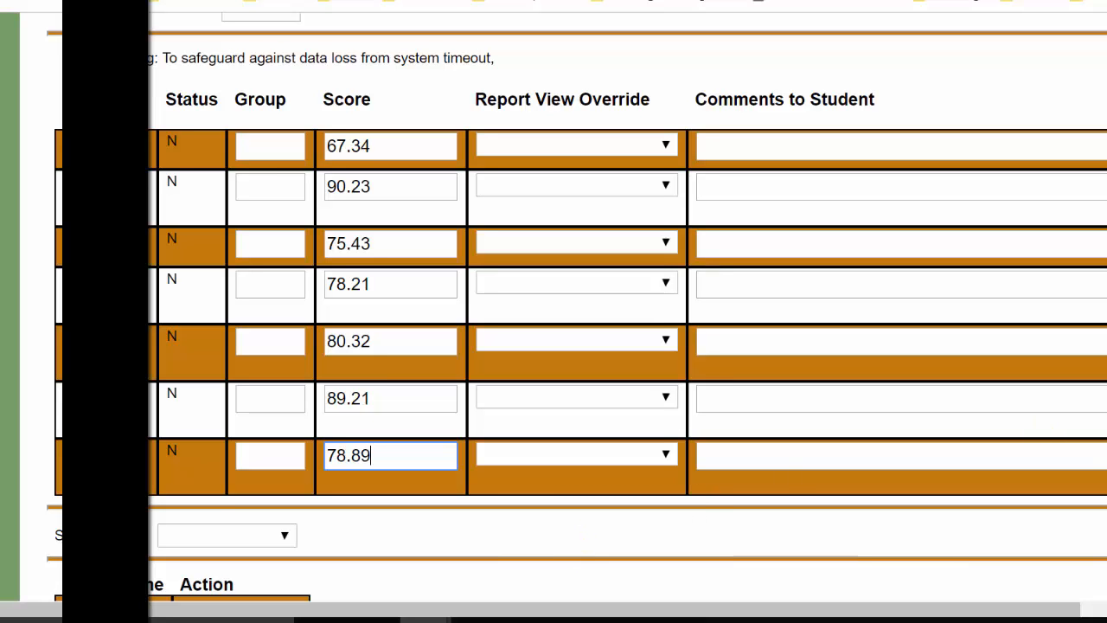
Step: Review the entered Canvas Average scores and submit them
scroll(576, 308, "up", 1)
scroll(577, 308, "down", 1)
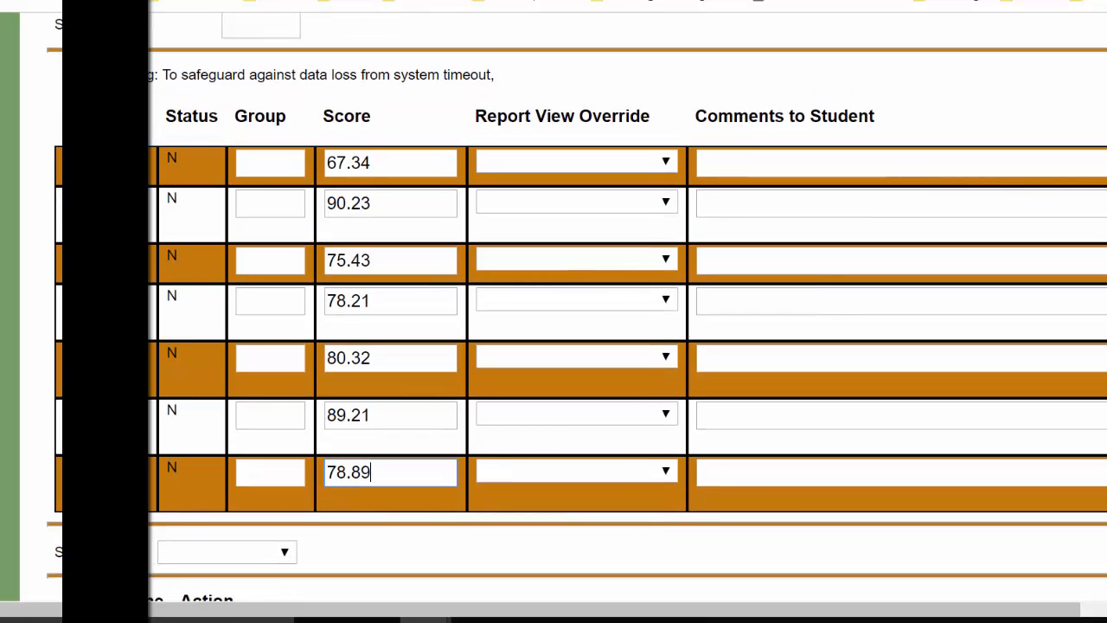
scroll(577, 307, "down", 1)
scroll(577, 307, "down", 2)
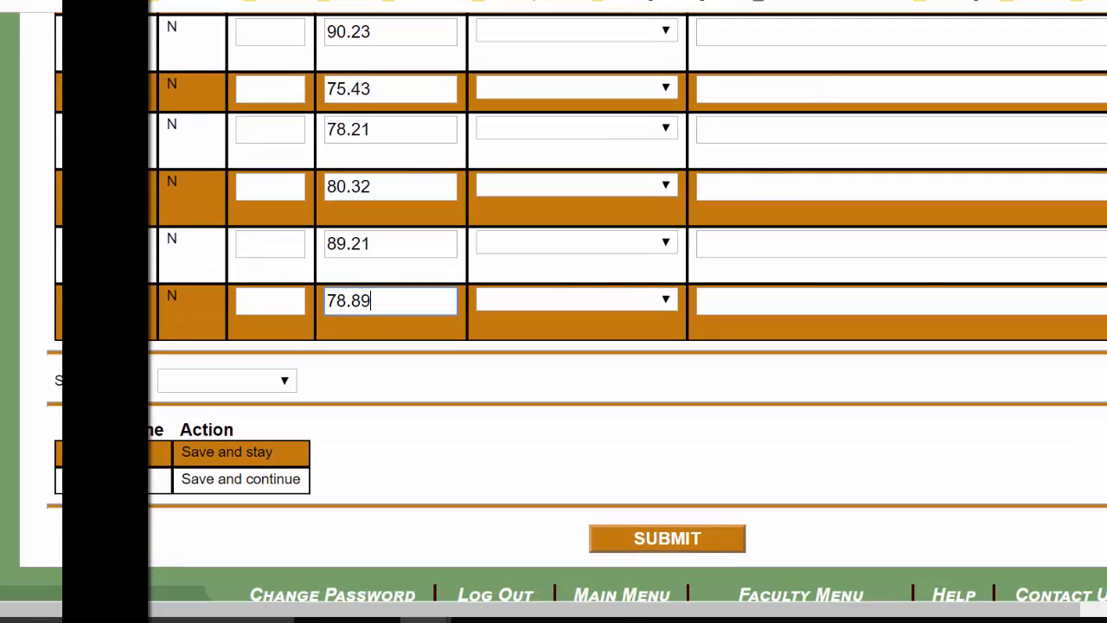
left_click(713, 541)
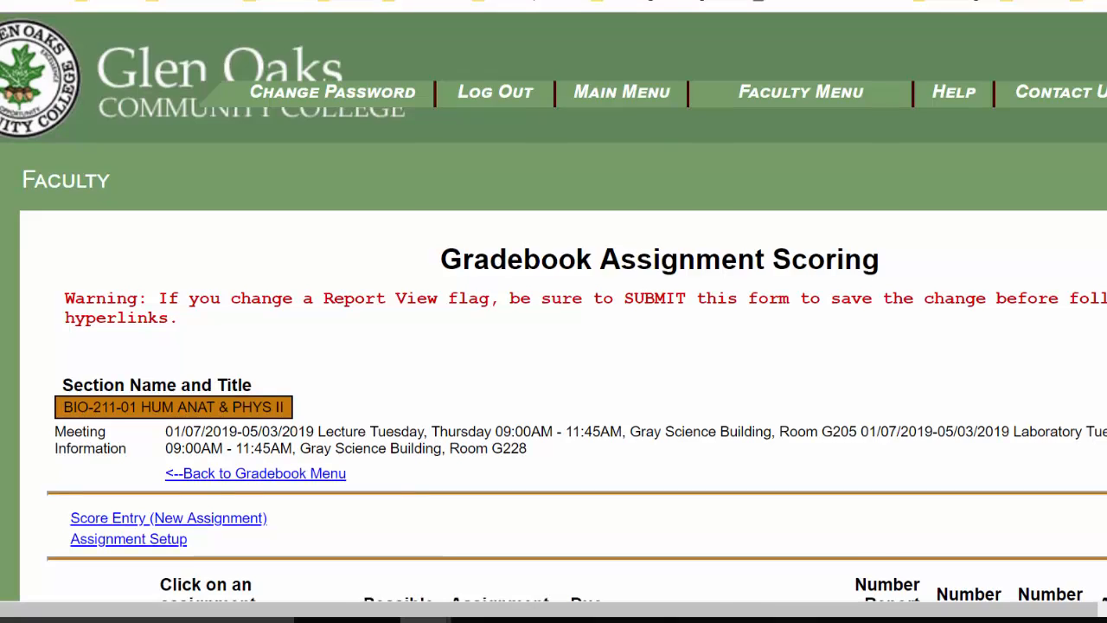
Step: Check the Canvas Average row in Assignment Scoring, return to the Gradebook menu and open Midterm Grading for BIO-211-01
scroll(1037, 351, "down", 3)
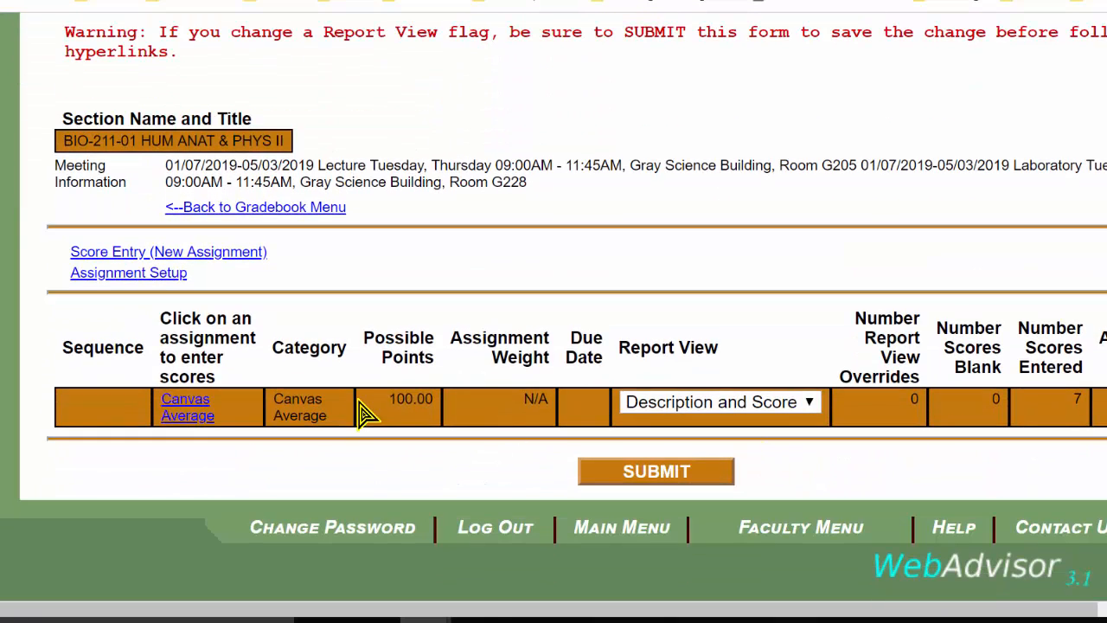
left_click(260, 215)
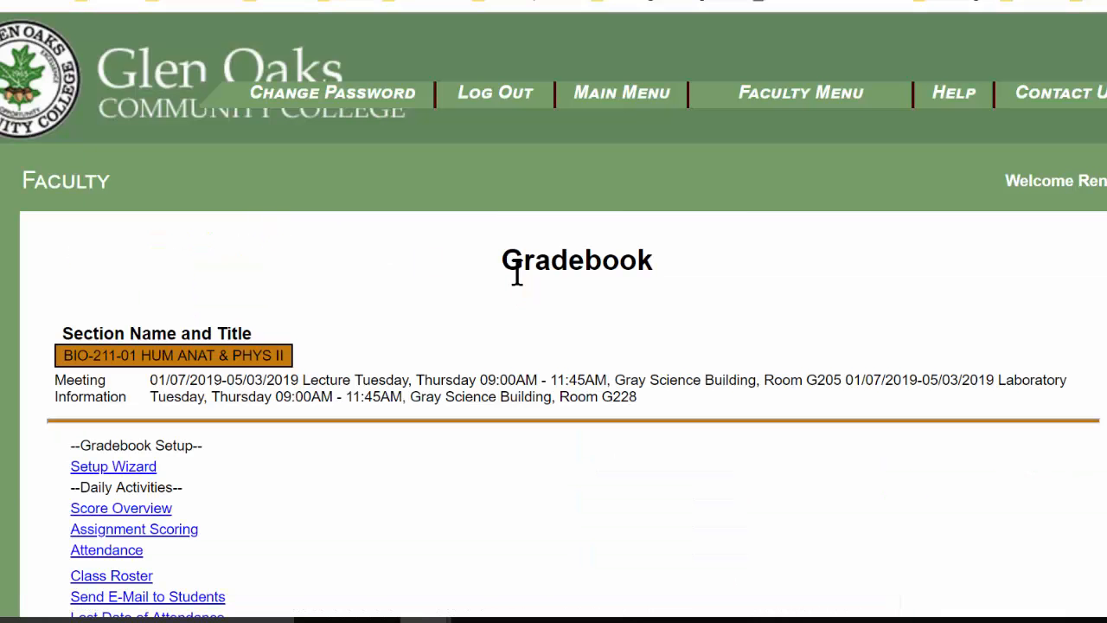
scroll(516, 272, "down", 2)
scroll(516, 271, "down", 1)
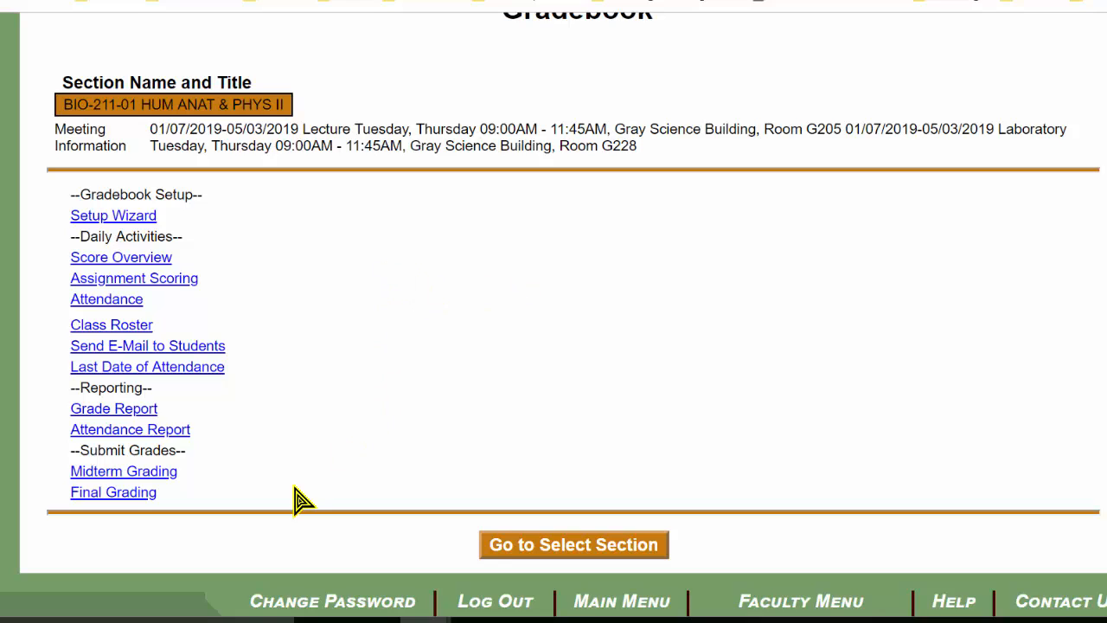
left_click(165, 472)
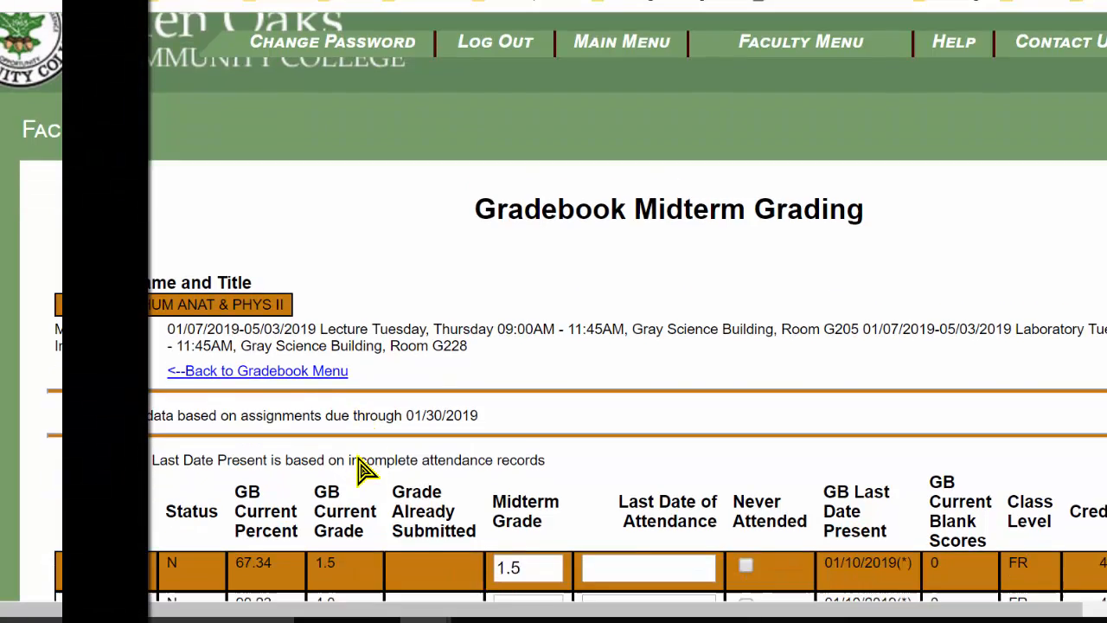
Step: Compare each student's current gradebook percent with the current grade and the prefilled midterm grade
scroll(361, 466, "down", 3)
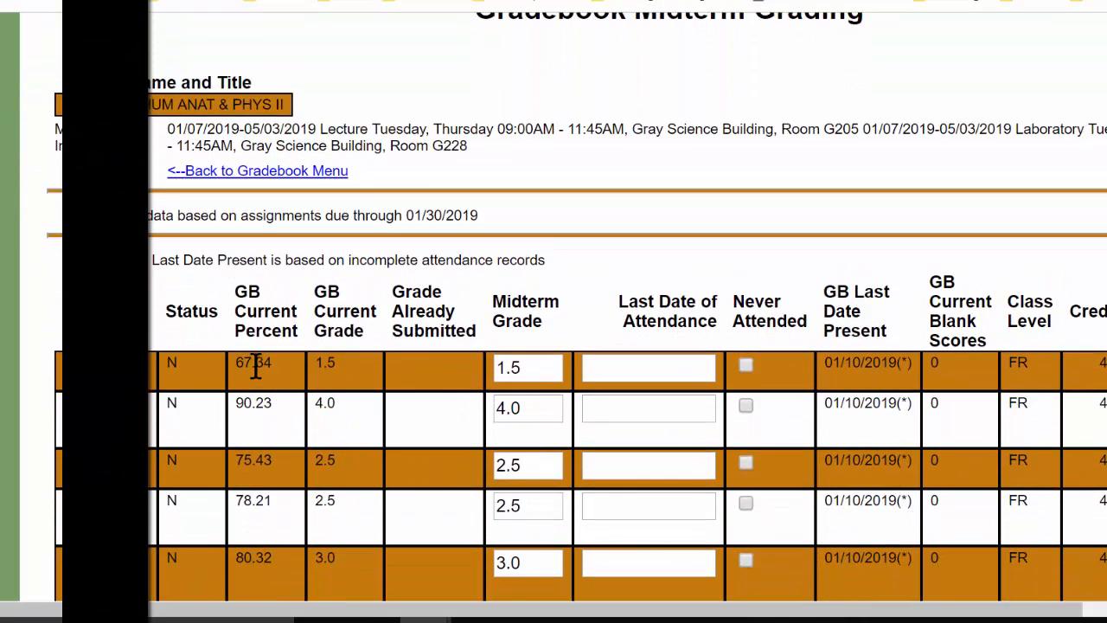
left_click_drag(274, 363, 235, 368)
left_click(255, 364)
left_click_drag(533, 366, 511, 366)
left_click(452, 380)
left_click_drag(531, 401, 502, 420)
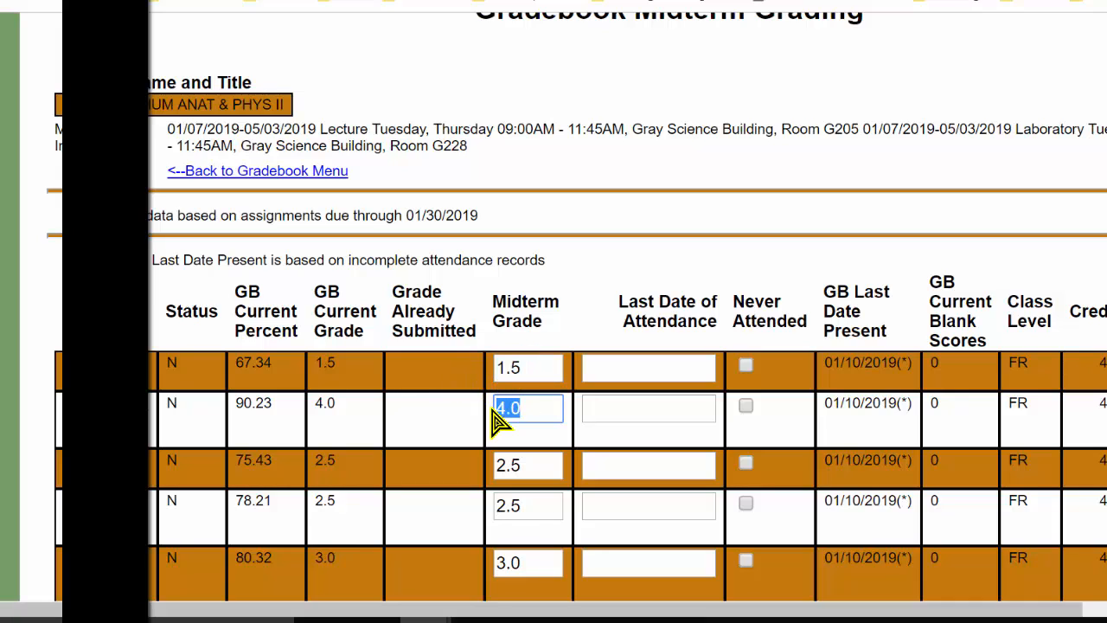
left_click(461, 422)
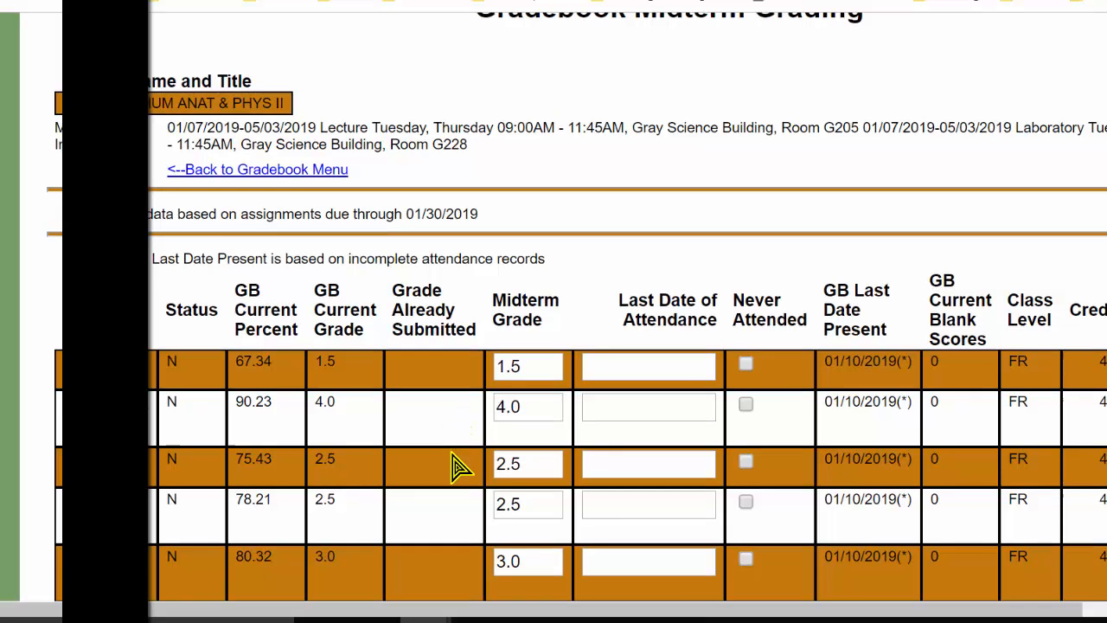
scroll(460, 467, "down", 1)
scroll(461, 467, "down", 2)
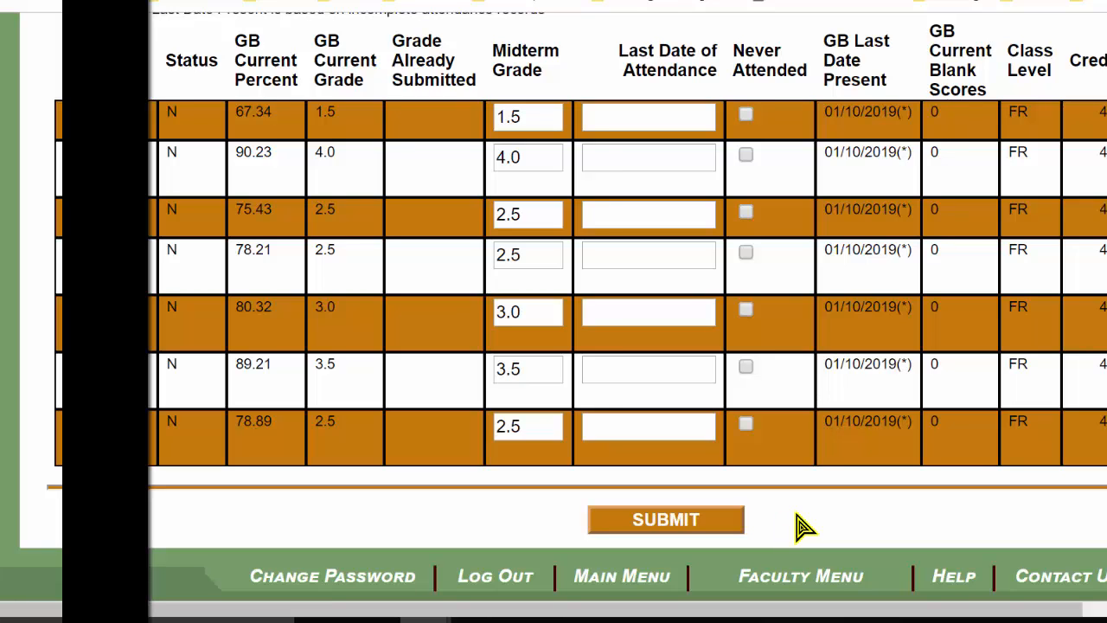
scroll(889, 422, "up", 1)
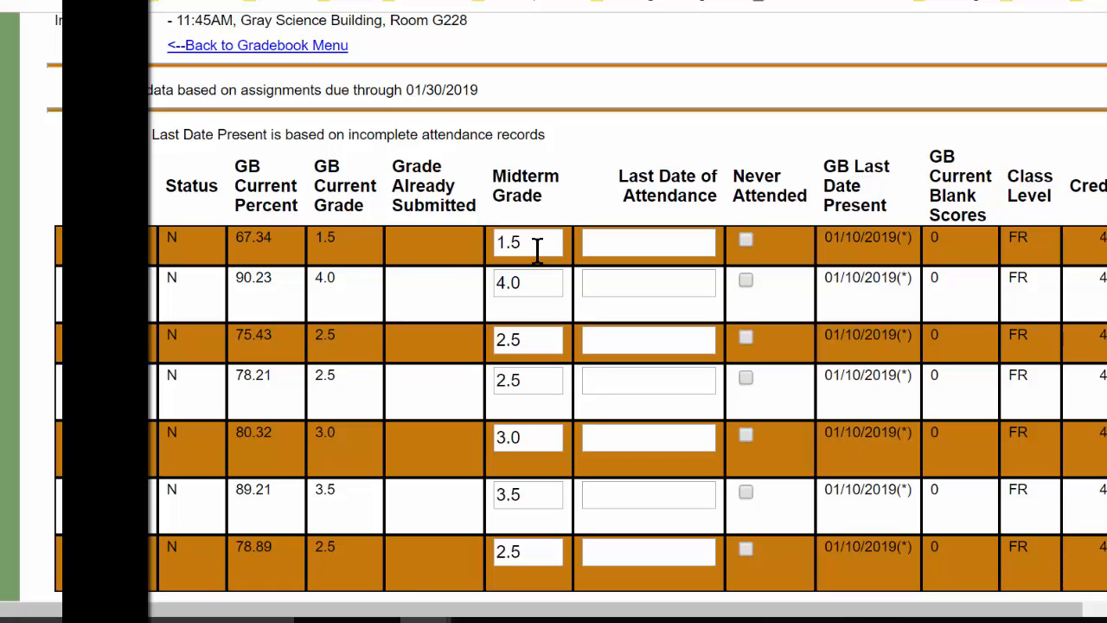
double_click(256, 230)
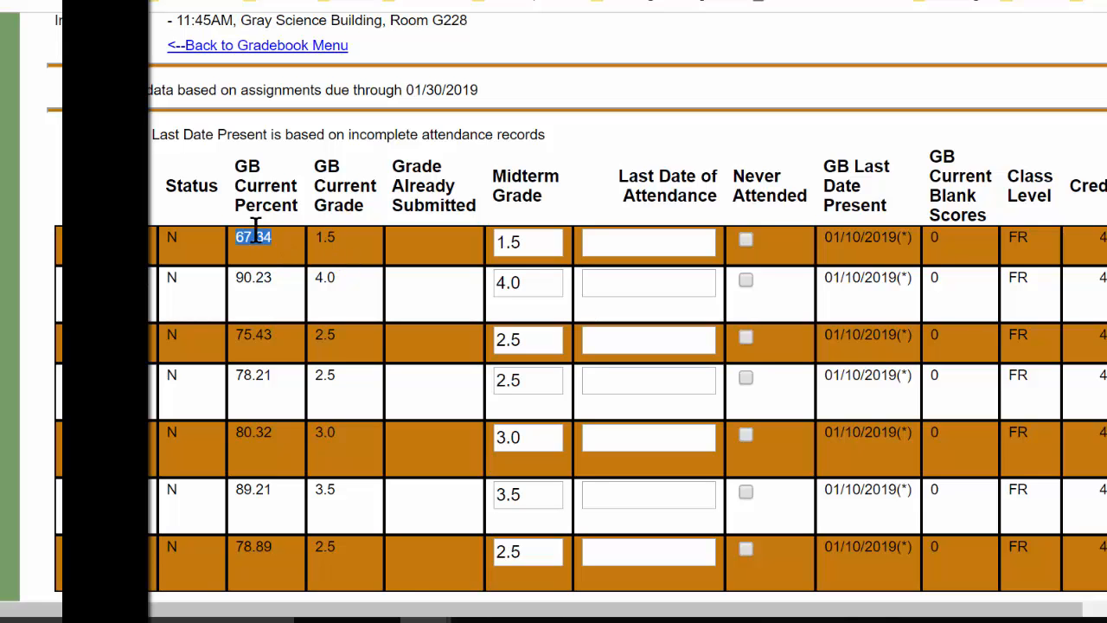
left_click(358, 247)
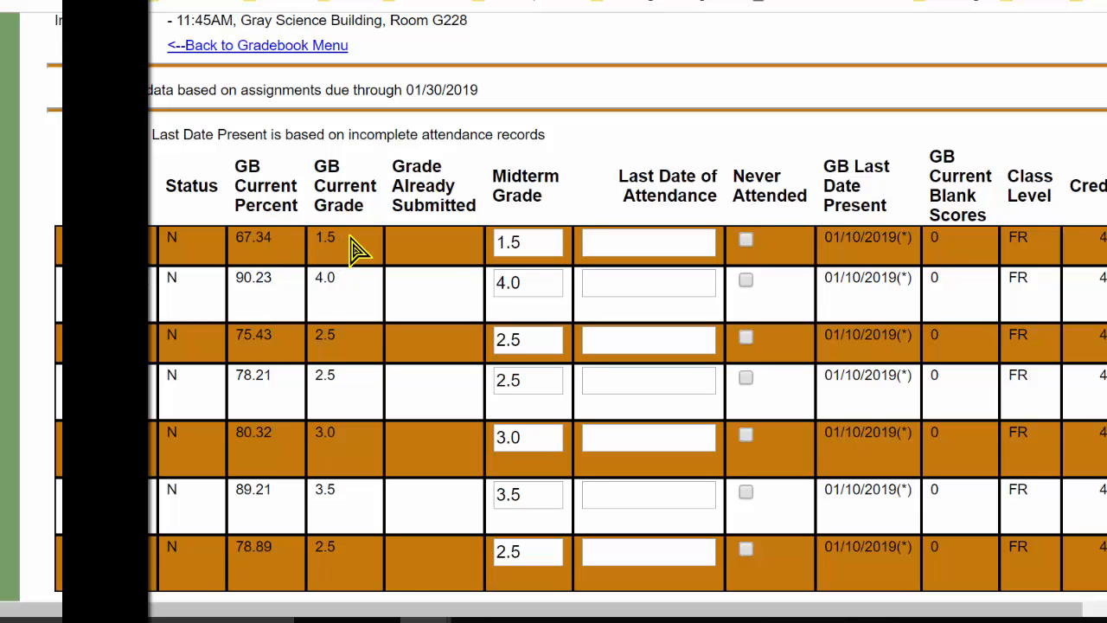
double_click(251, 242)
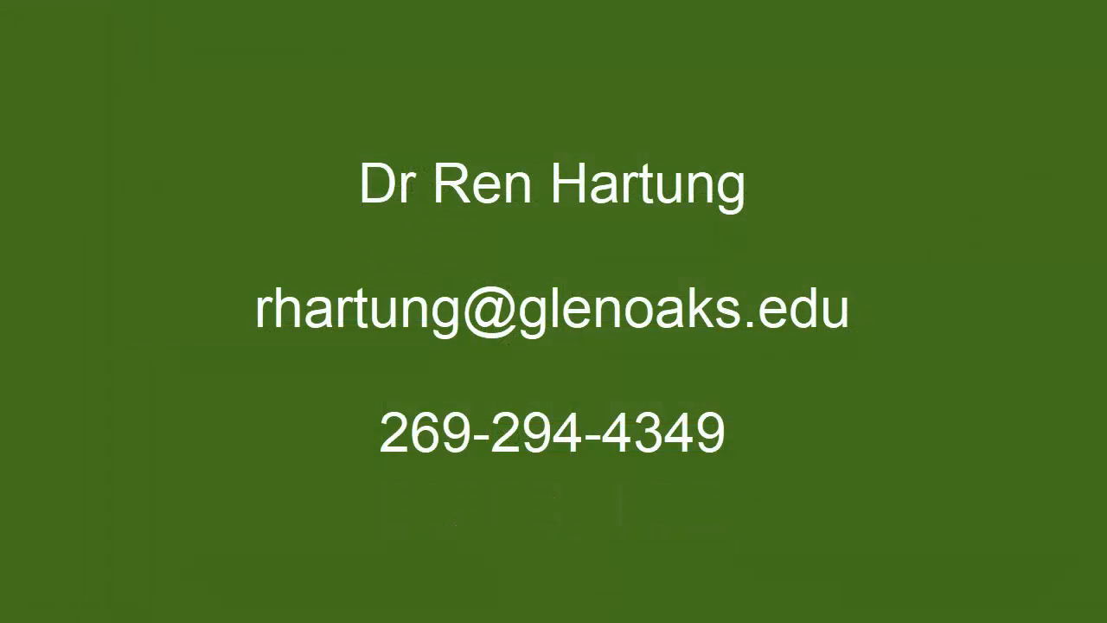